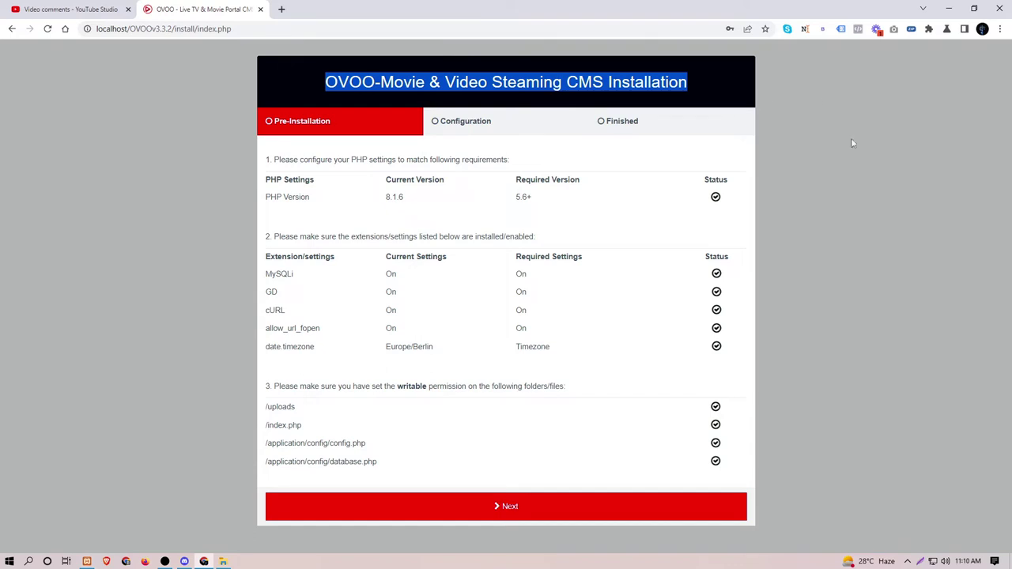
# Step: Launch a blank Notepad window by running 'notepad' from the Run prompt
pyautogui.click(854, 142)
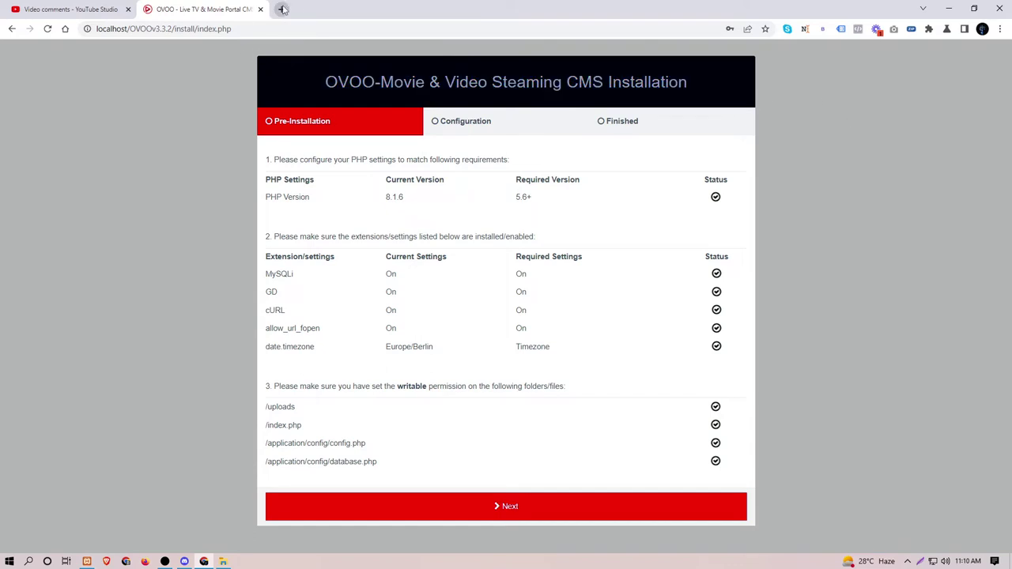
pyautogui.press('super+r')
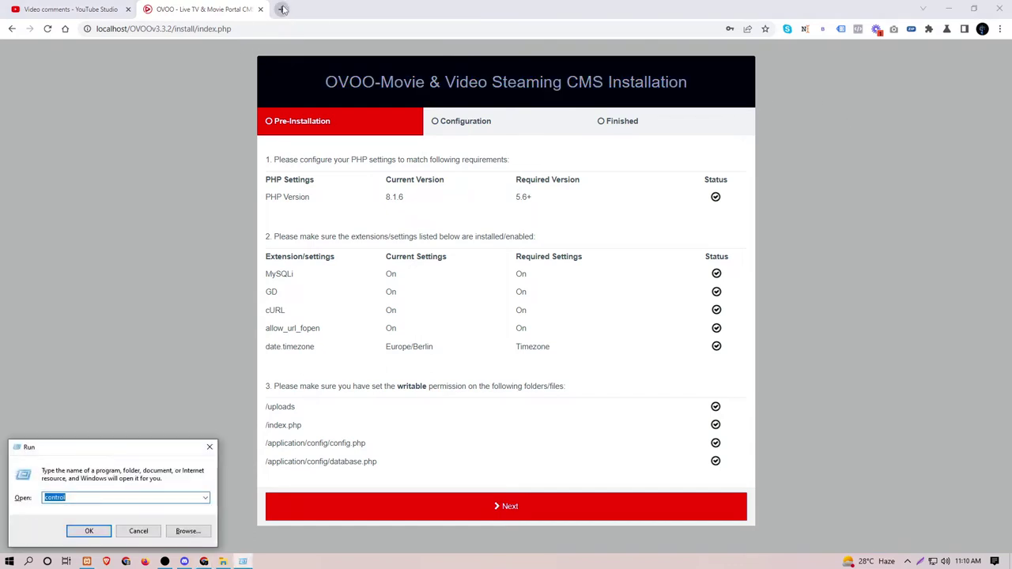
pyautogui.write('note')
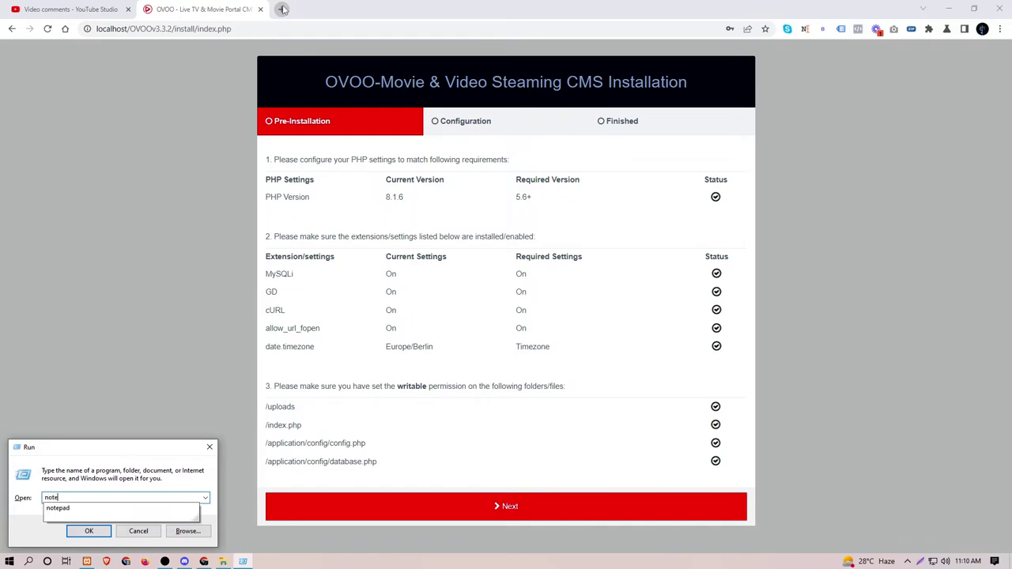
pyautogui.write('pad')
pyautogui.press('Return')
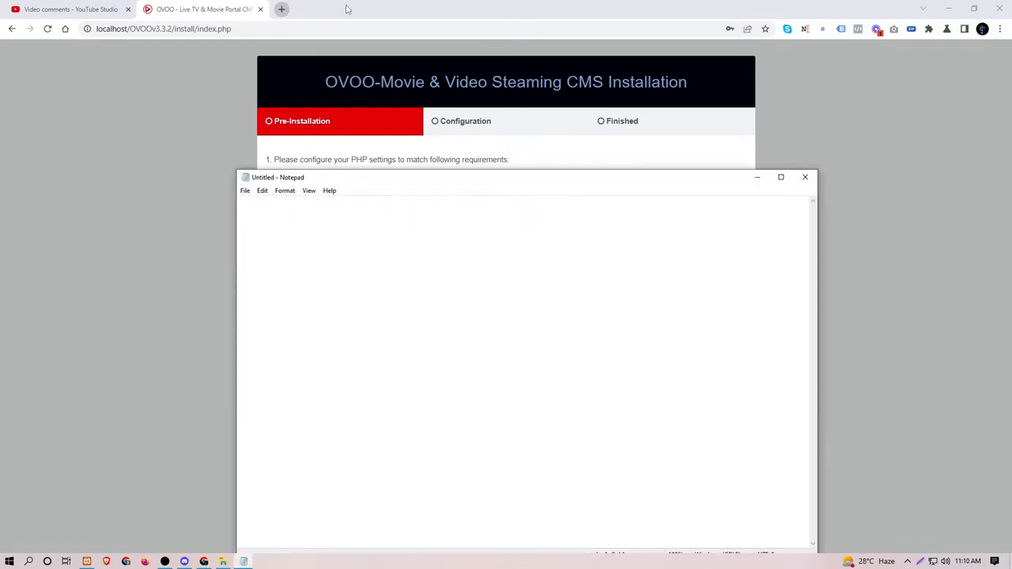
# Step: Write the heading 'How to Install' followed by the copied installer page title
pyautogui.hotkey('alt', 'Tab')
pyautogui.moveTo(325, 83); pyautogui.dragTo(687, 82)
pyautogui.hotkey('ctrl', 'c')
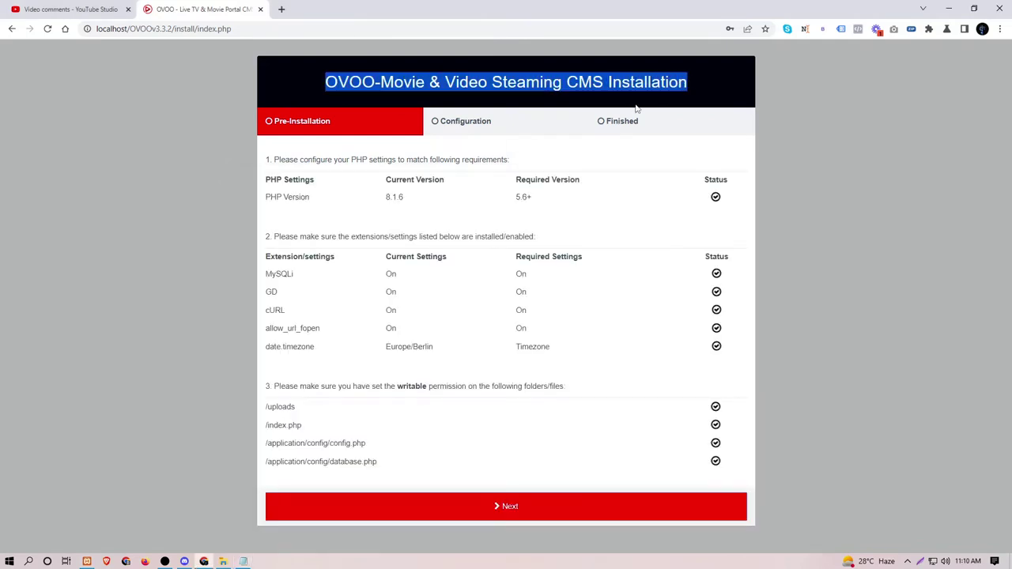
pyautogui.hotkey('alt', 'Tab')
pyautogui.write('Ho')
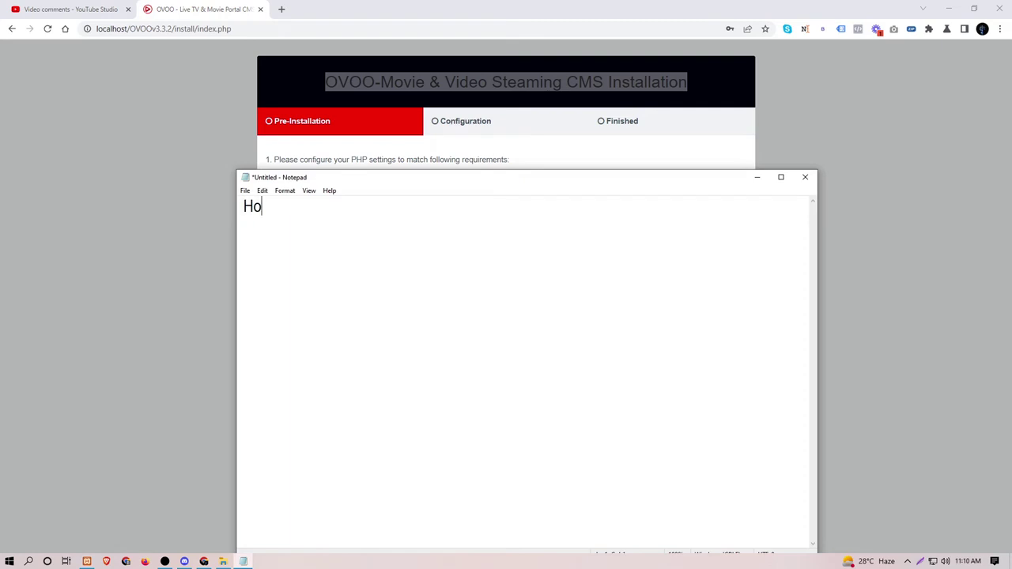
pyautogui.write('w to Instyall')
pyautogui.press('BackSpace')
pyautogui.press('BackSpace')
pyautogui.press('BackSpace')
pyautogui.press('BackSpace')
pyautogui.press('BackSpace')
pyautogui.press('BackSpace')
pyautogui.press('BackSpace')
pyautogui.press('BackSpace')
pyautogui.write('Install')
pyautogui.hotkey('ctrl', 'v')
pyautogui.press('Return')
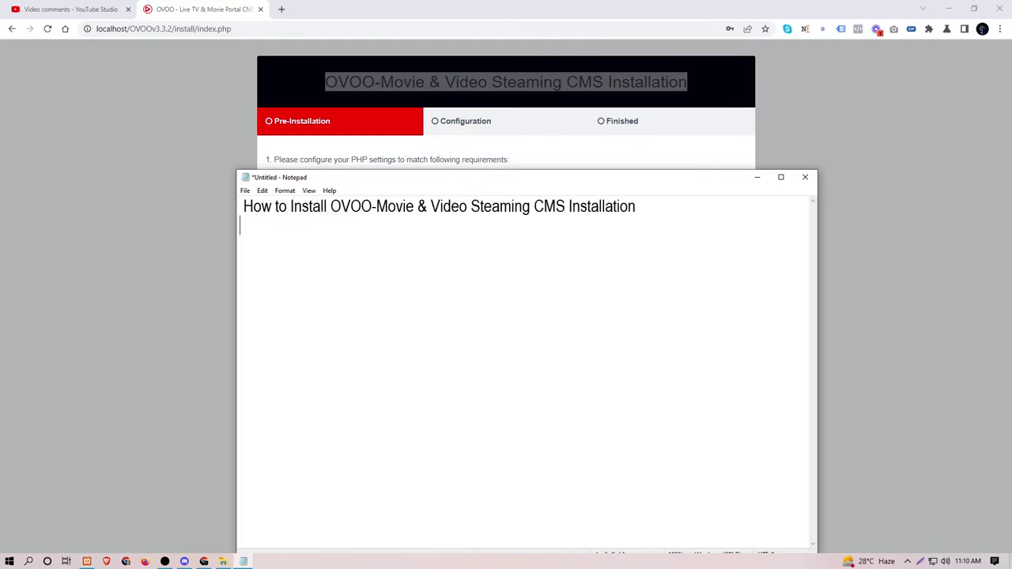
pyautogui.press('Return')
# Step: Add the line '1-create database for the application' and begin the next line with '2-'
pyautogui.write('1-')
pyautogui.write('crfeate')
pyautogui.press('BackSpace')
pyautogui.press('BackSpace')
pyautogui.press('BackSpace')
pyautogui.press('BackSpace')
pyautogui.press('BackSpace')
pyautogui.write('eate databas')
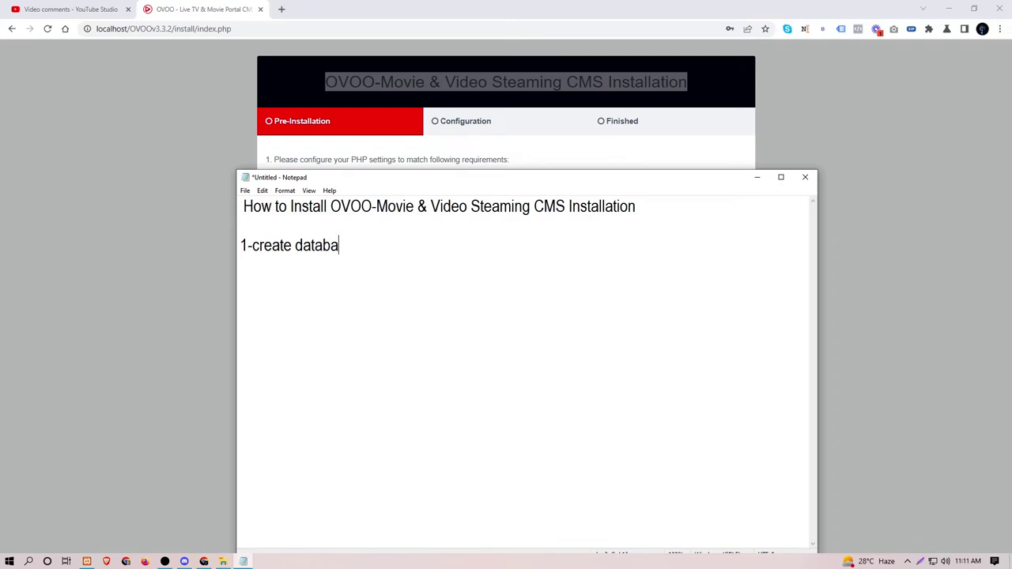
pyautogui.press('BackSpace')
pyautogui.write('de')
pyautogui.press('BackSpace')
pyautogui.press('BackSpace')
pyautogui.press('BackSpace')
pyautogui.write('ase for the applic')
pyautogui.press('BackSpace')
pyautogui.press('BackSpace')
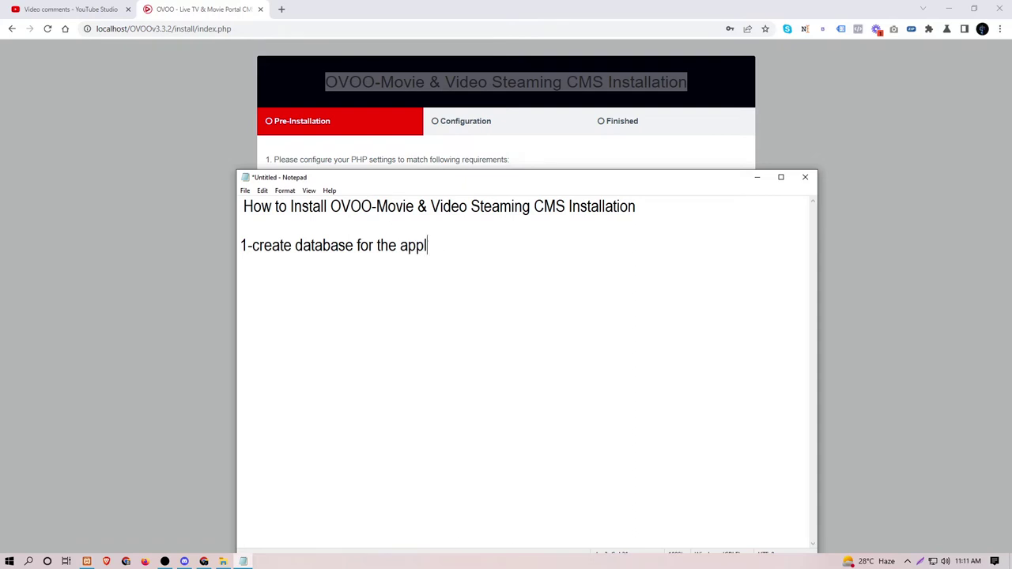
pyautogui.write('ication')
pyautogui.press('Return')
pyautogui.write('2-')
# Step: Open localhost phpMyAdmin in a new tab and create the database 'ovoo321'
pyautogui.click(281, 8)
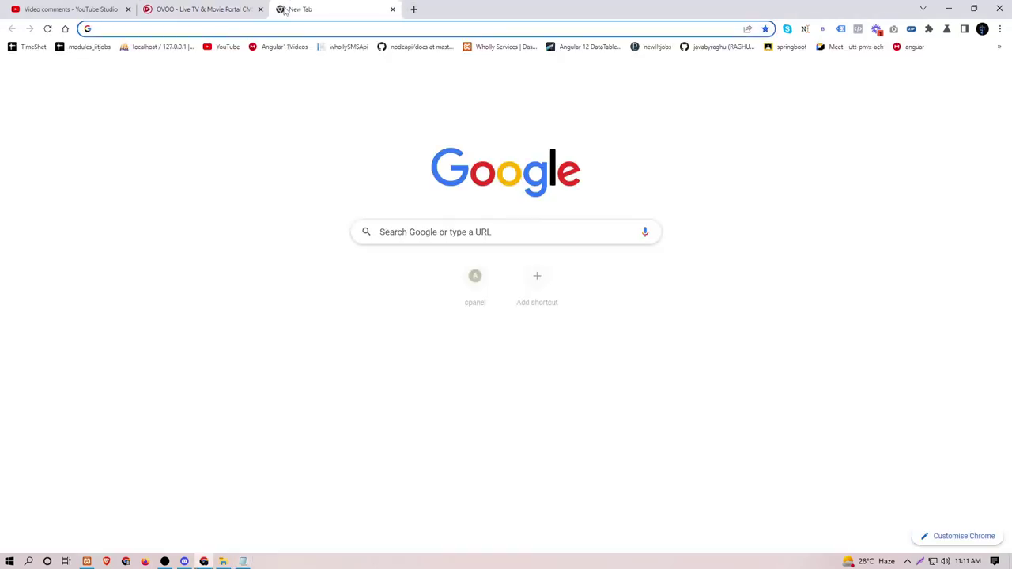
pyautogui.click(172, 48)
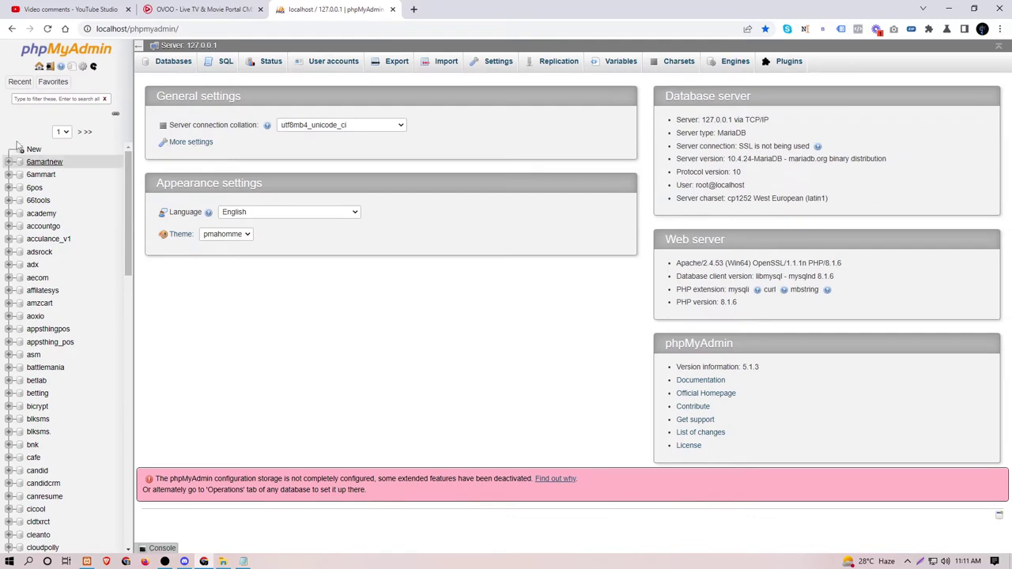
pyautogui.click(34, 150)
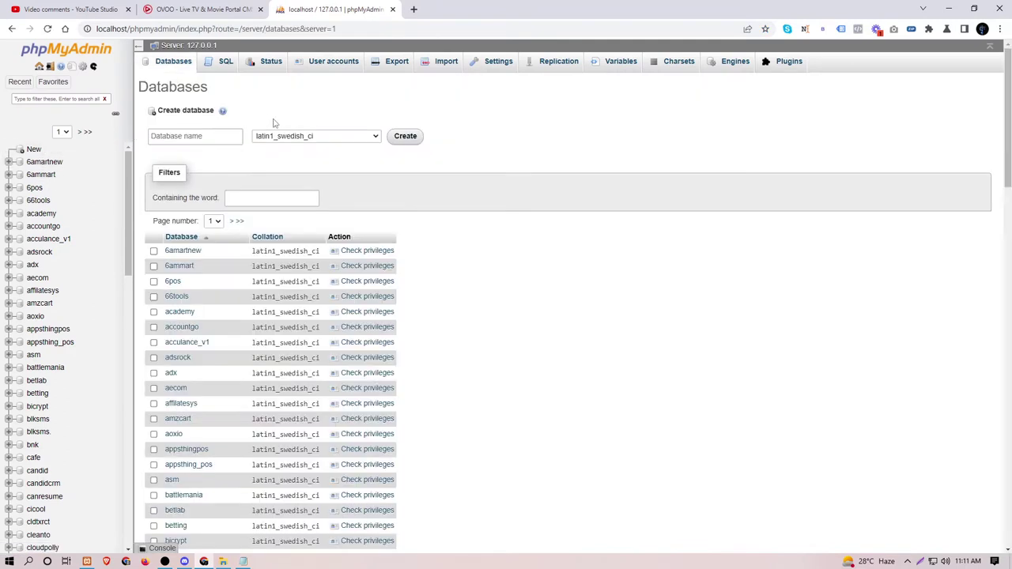
pyautogui.click(225, 136)
pyautogui.write('o')
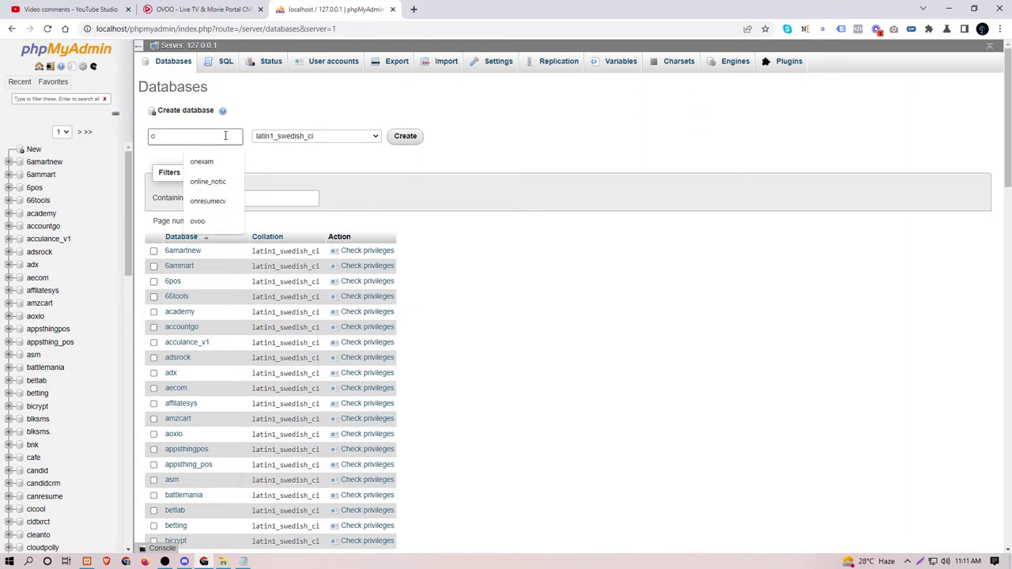
pyautogui.write('voo')
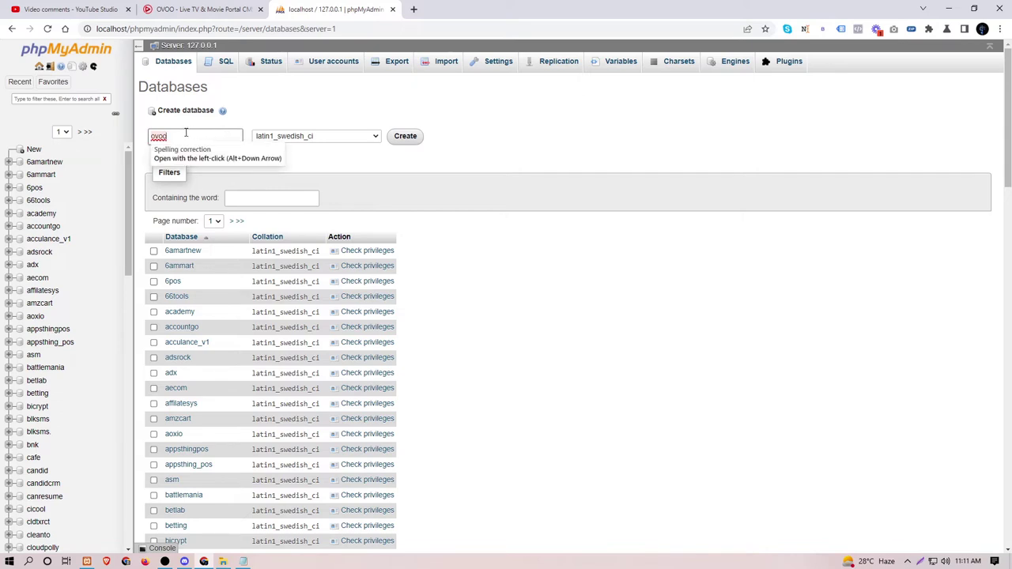
pyautogui.write('32')
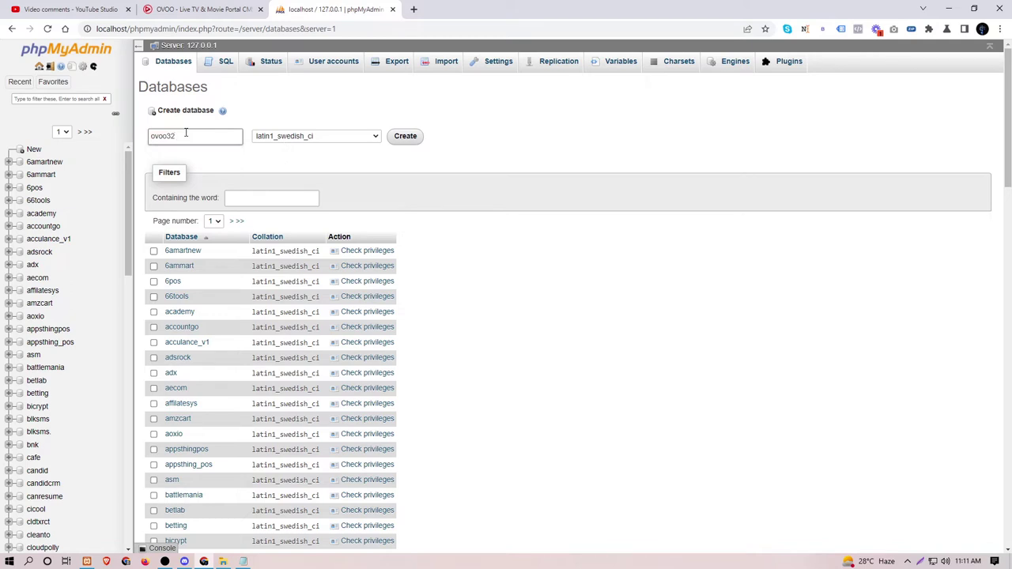
pyautogui.write('1')
pyautogui.doubleClick(186, 133)
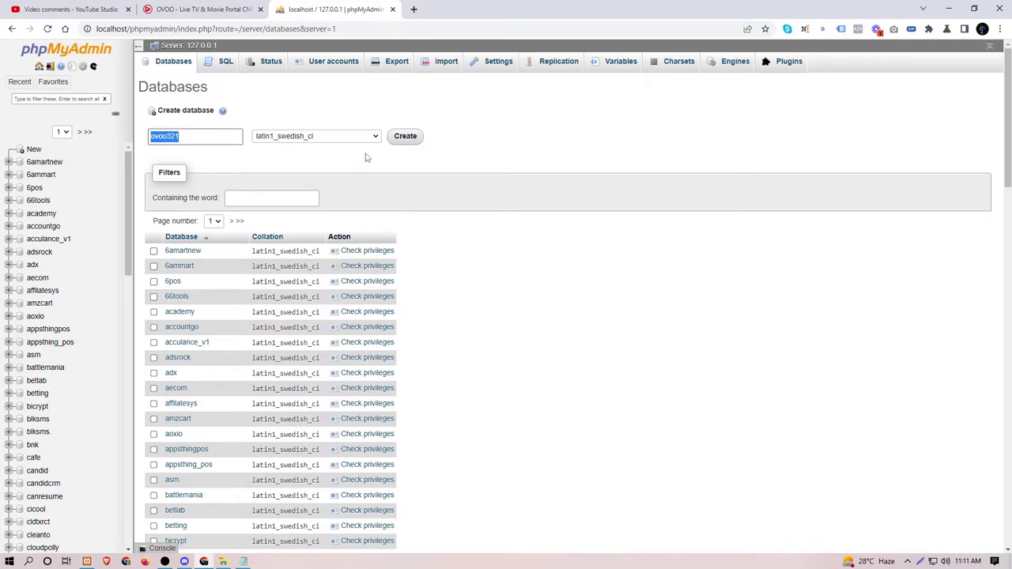
pyautogui.click(405, 136)
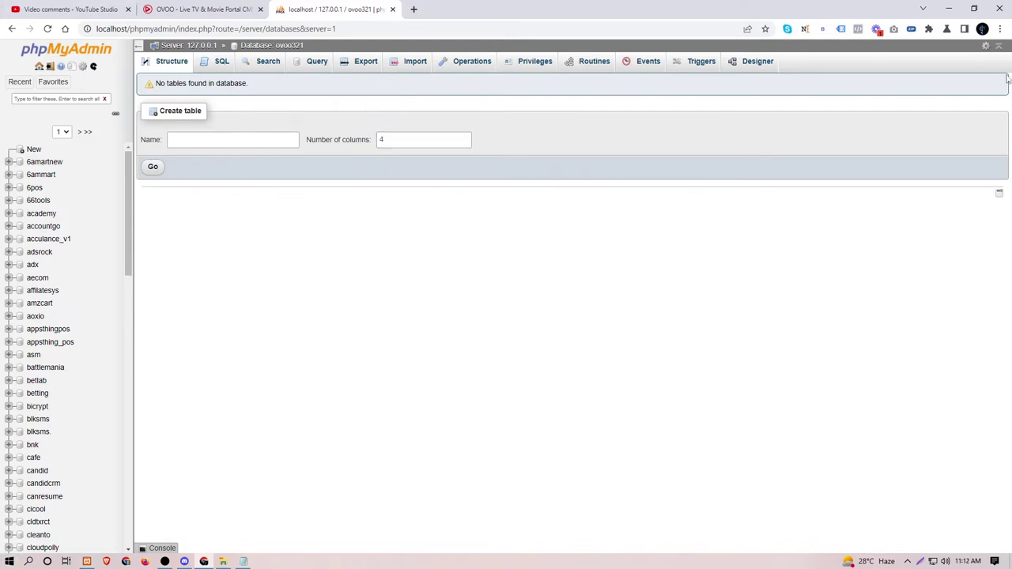
# Step: Go to the installer's database step and enter host localhost, the database user and database ovoo321
pyautogui.click(205, 8)
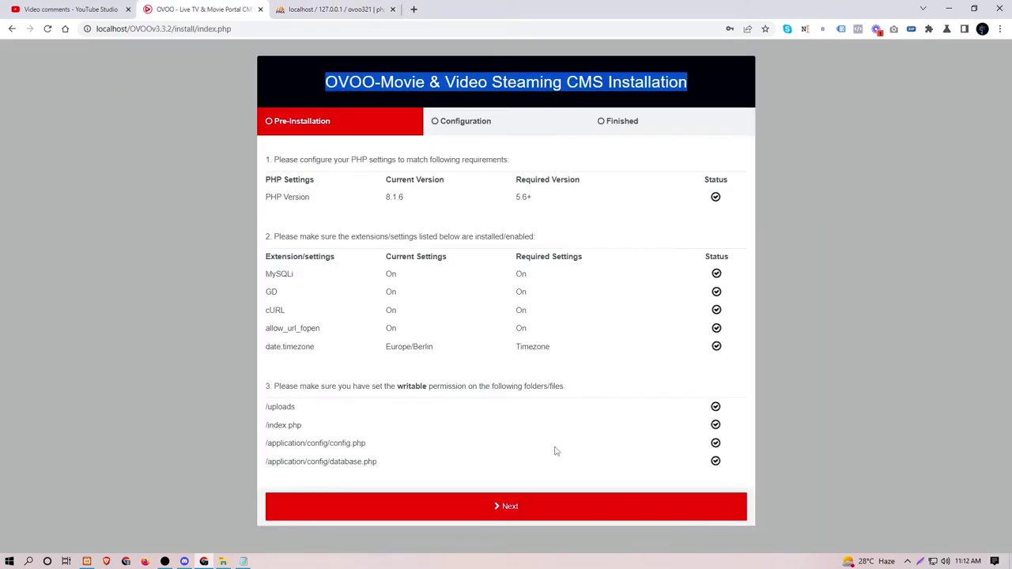
pyautogui.click(553, 506)
pyautogui.click(595, 188)
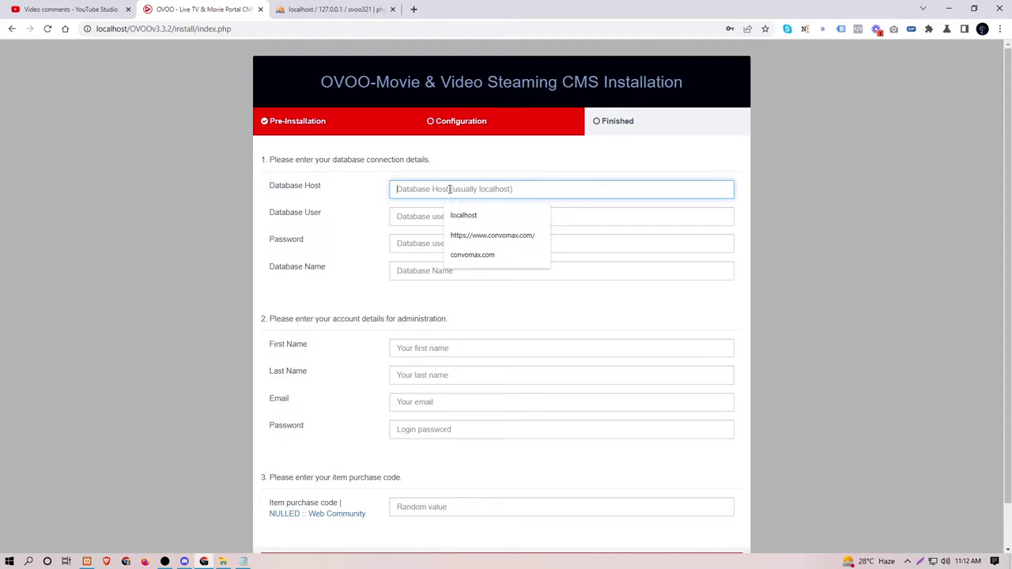
pyautogui.click(456, 215)
pyautogui.click(452, 216)
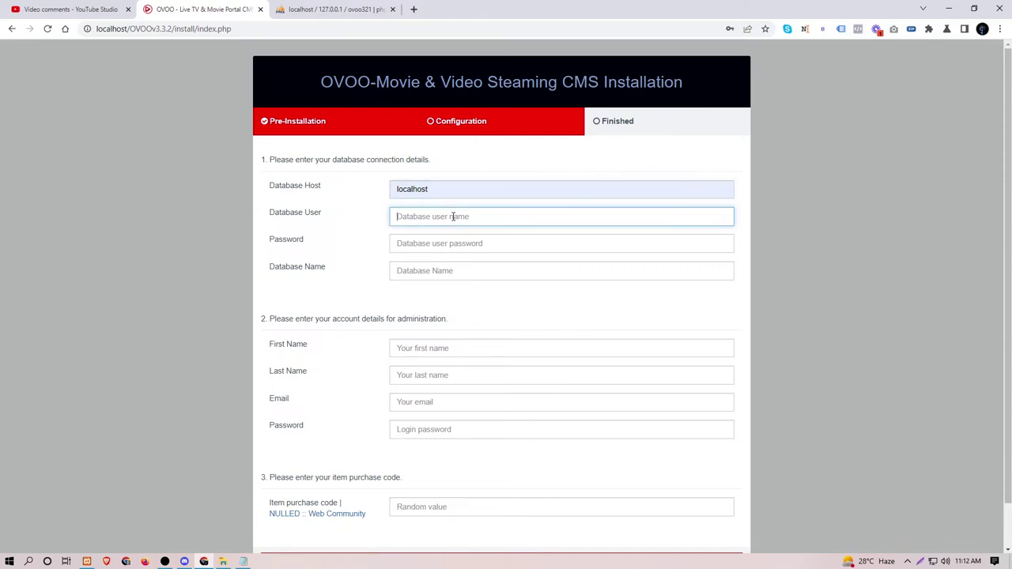
pyautogui.write('roo')
pyautogui.press('Tab')
pyautogui.press('Tab')
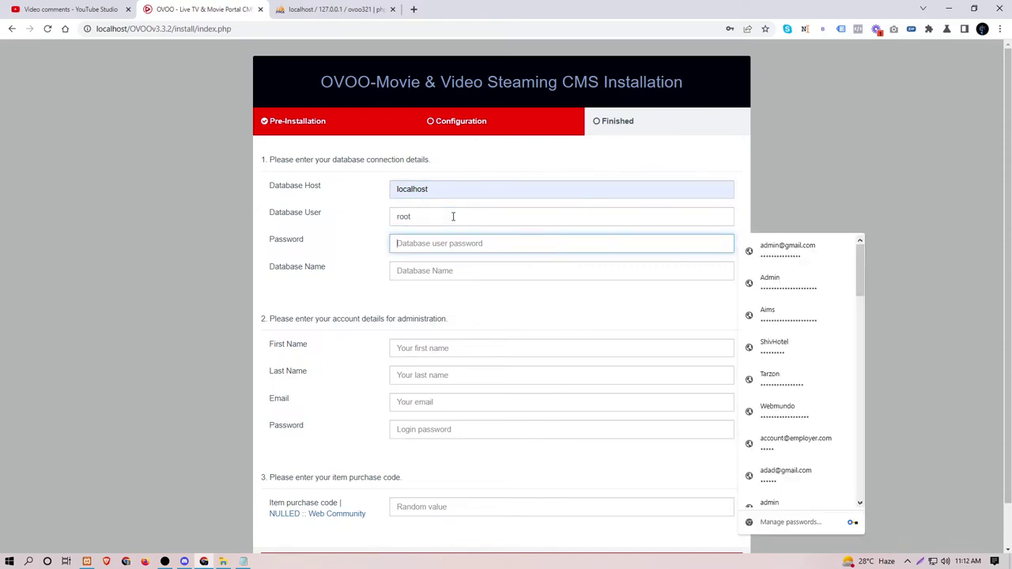
pyautogui.write('ovoo321')
# Step: Fill in the administrator's first and last name, e-mail and login password
pyautogui.press('Tab')
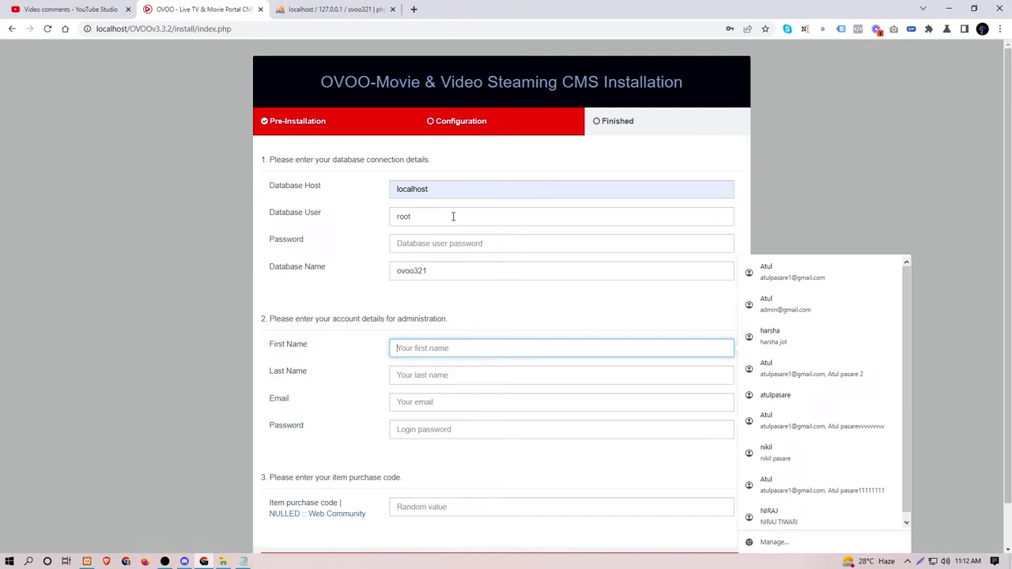
pyautogui.write('Web')
pyautogui.press('Tab')
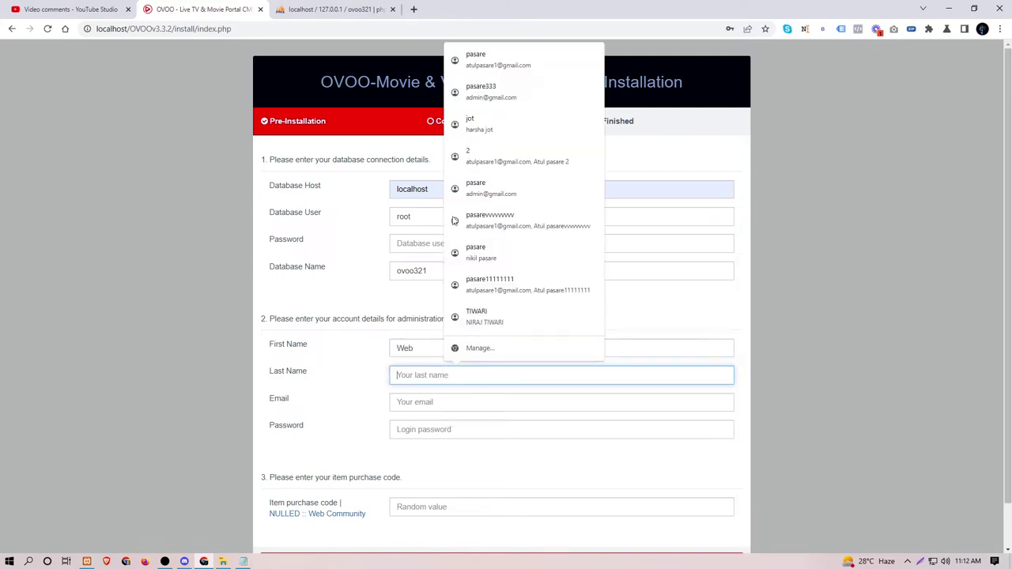
pyautogui.write('Mundo')
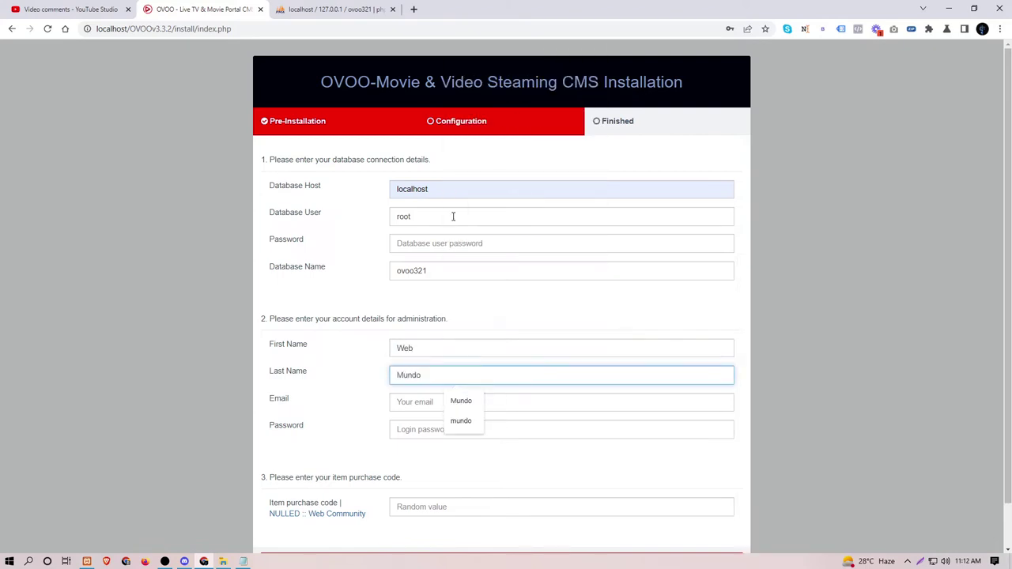
pyautogui.press('Tab')
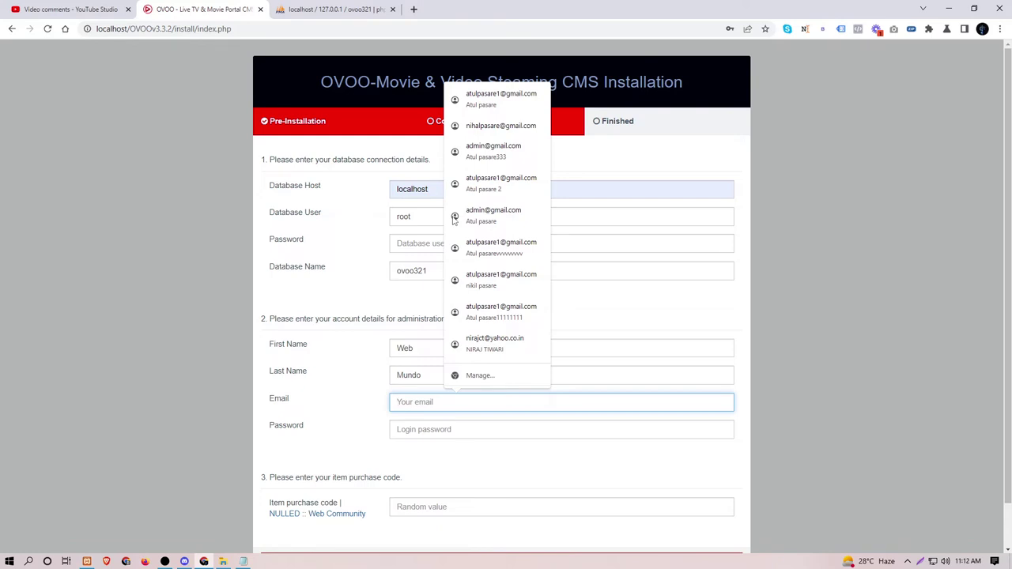
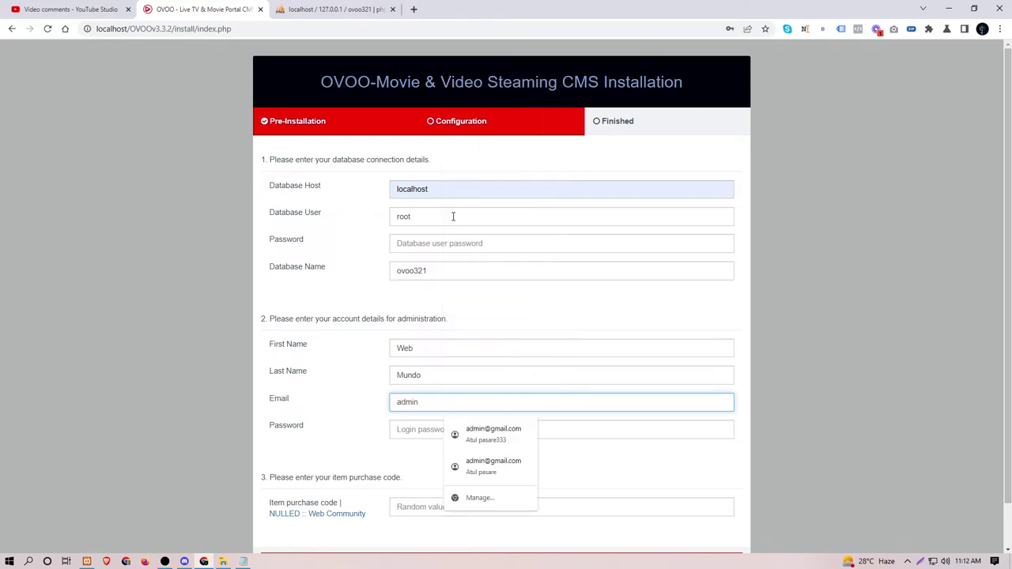
pyautogui.click(500, 440)
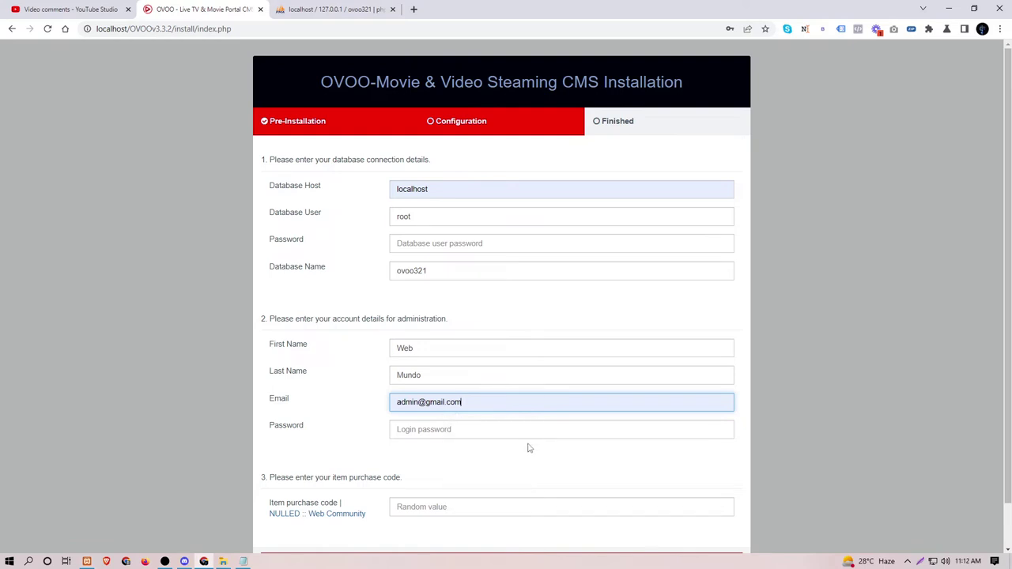
pyautogui.click(451, 429)
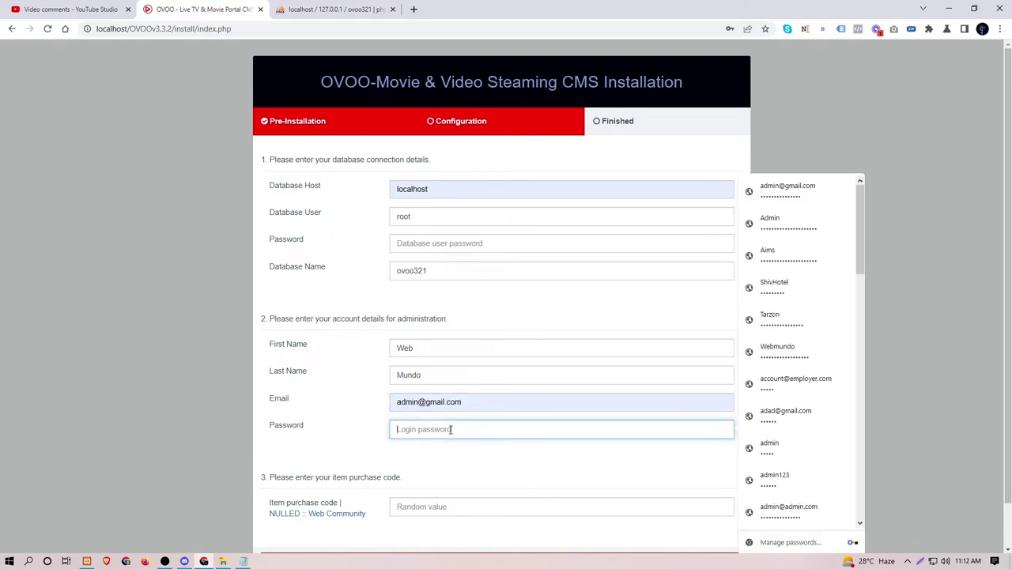
pyautogui.hotkey('ctrl', 'v')
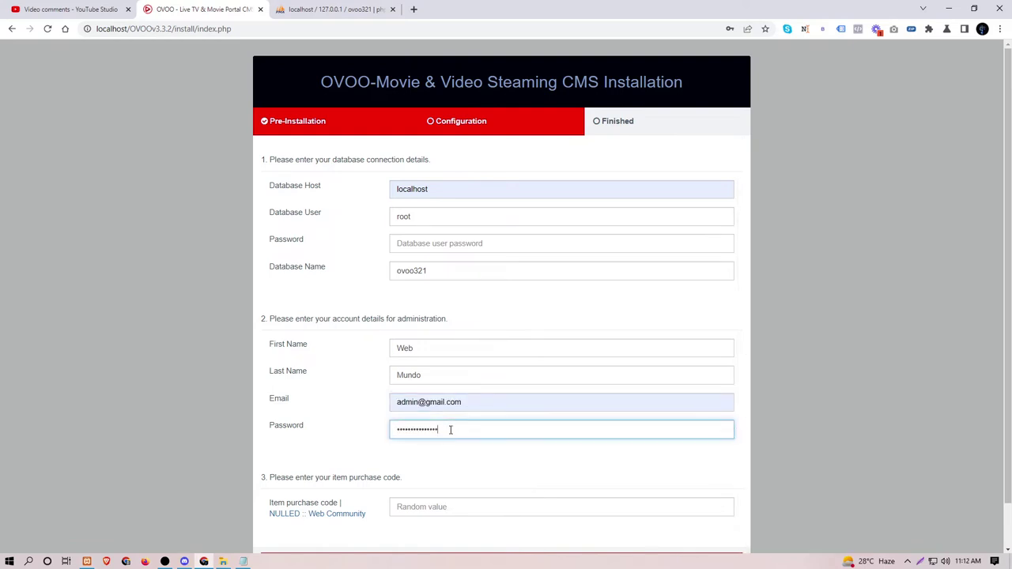
# Step: Fill in the saved item purchase code and submit to run the installation
pyautogui.scroll(-1, 434, 436)
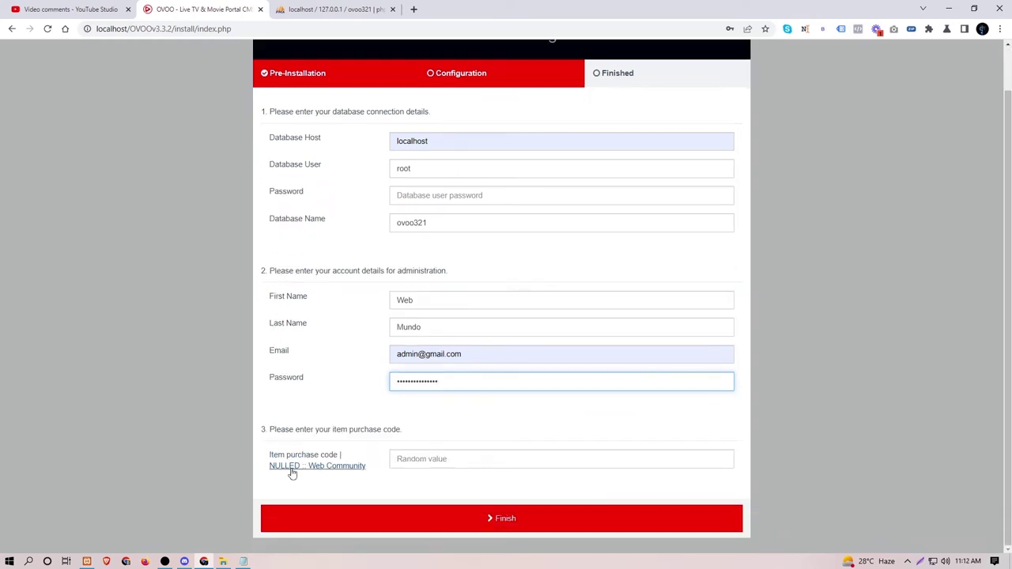
pyautogui.click(447, 458)
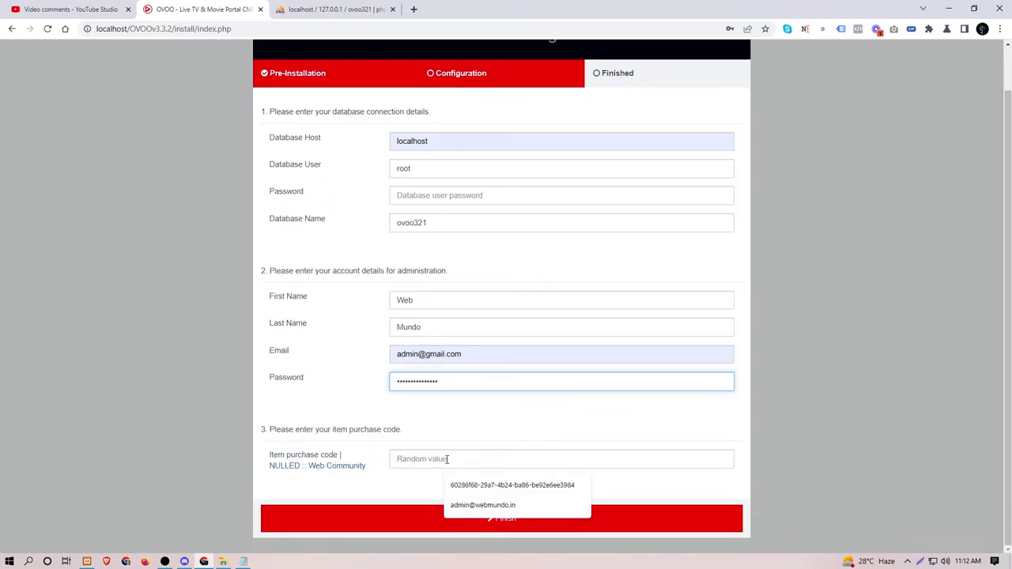
pyautogui.click(480, 484)
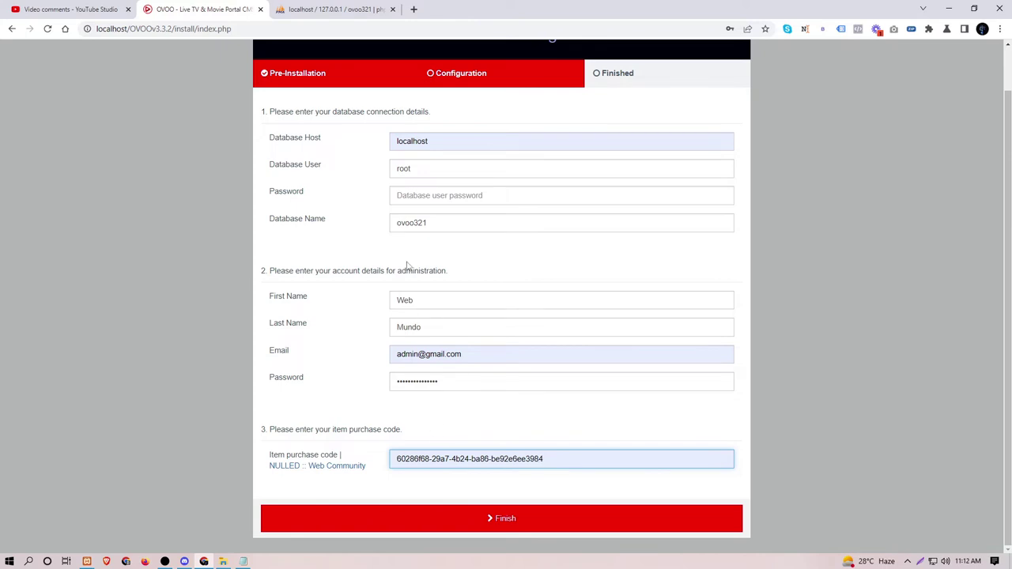
pyautogui.scroll(1, 410, 181)
pyautogui.scroll(-1, 395, 420)
pyautogui.click(502, 521)
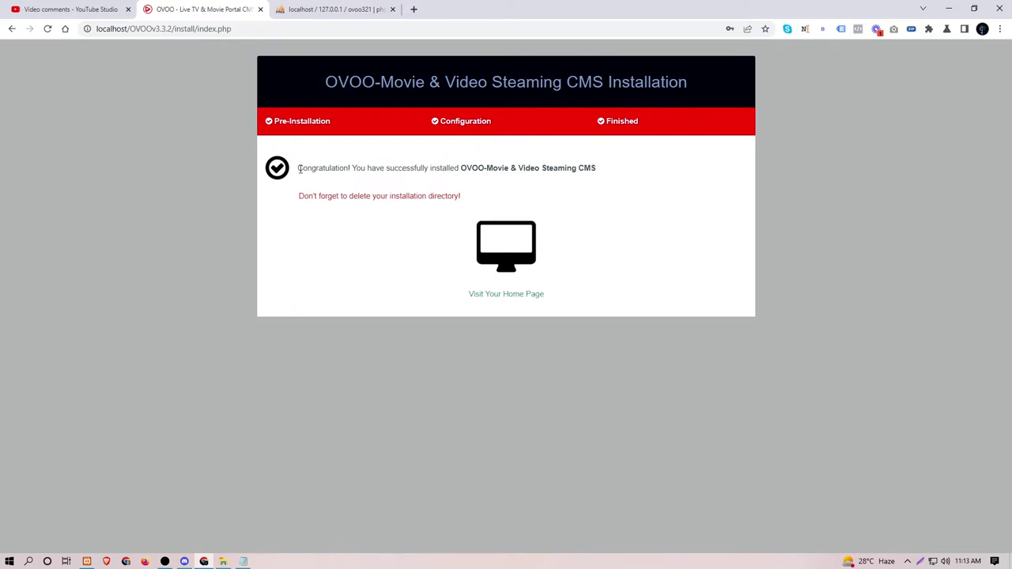
# Step: Highlight the success message and the reminder to delete the installation directory, then go to phpMyAdmin
pyautogui.moveTo(298, 168); pyautogui.dragTo(619, 165)
pyautogui.click(658, 199)
pyautogui.moveTo(296, 199); pyautogui.dragTo(472, 208)
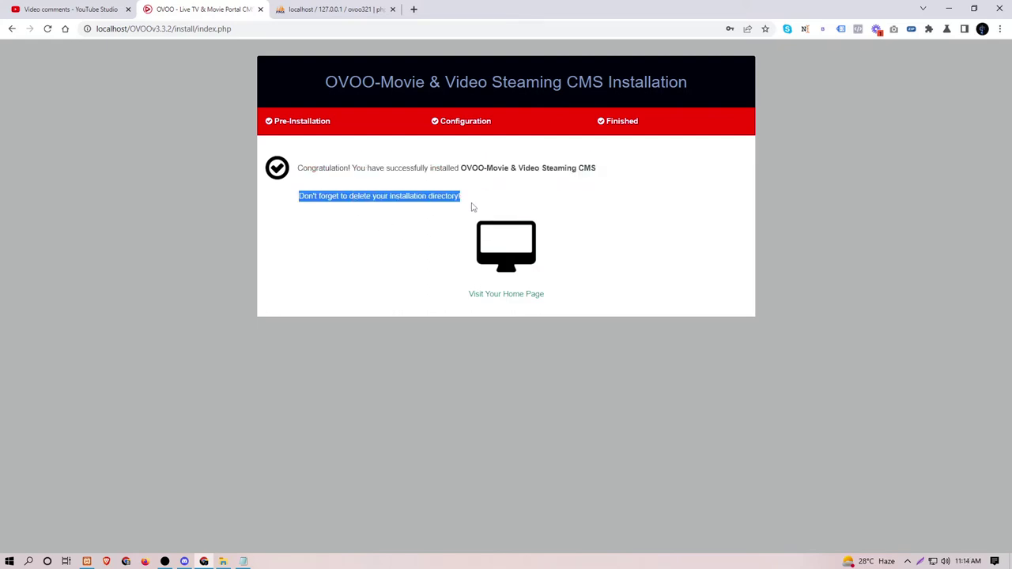
pyautogui.click(324, 14)
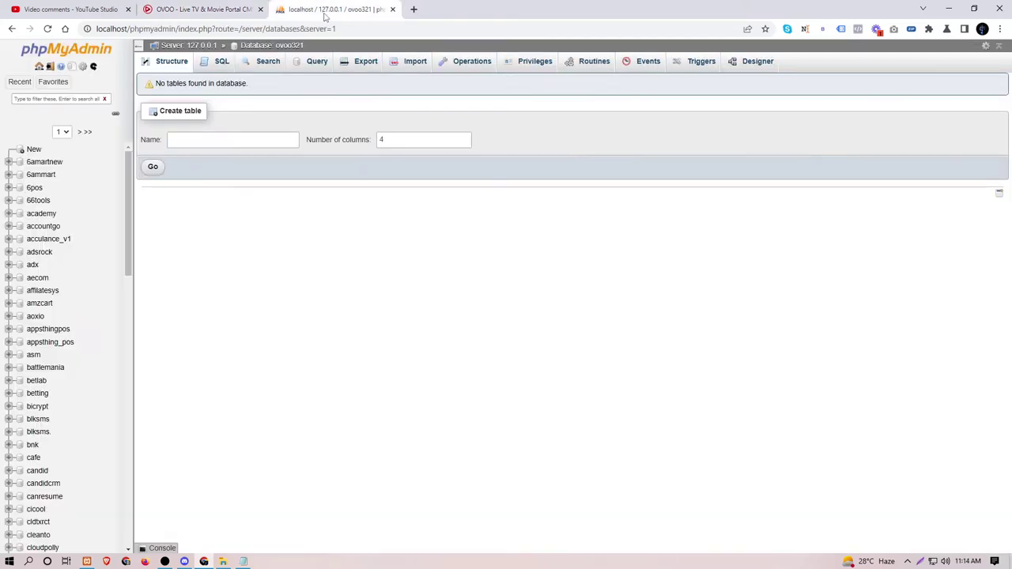
# Step: Reload the ovoo321 table list to check its 43 tables, then go back to the installer tab
pyautogui.click(278, 48)
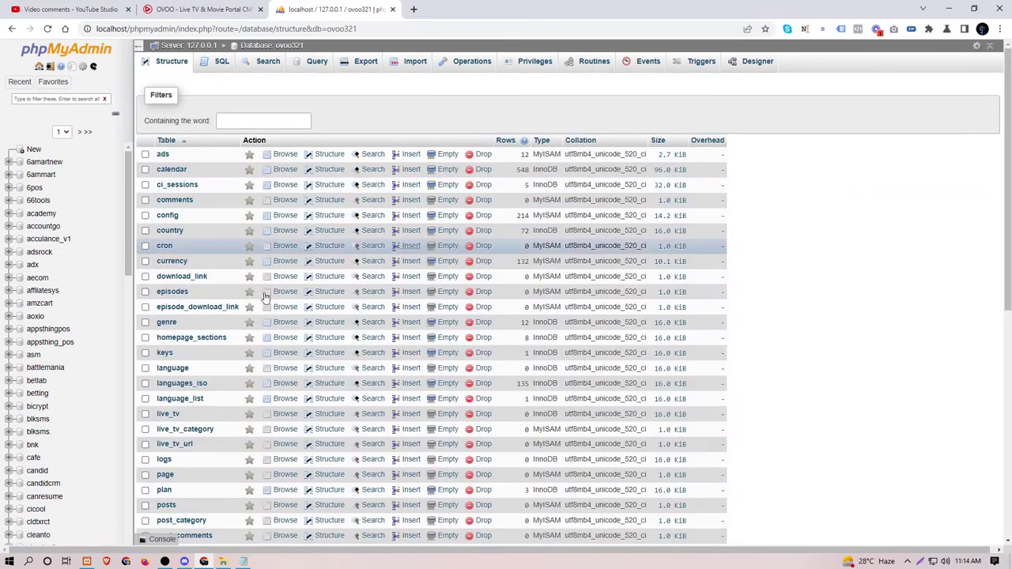
pyautogui.scroll(-7, 266, 295)
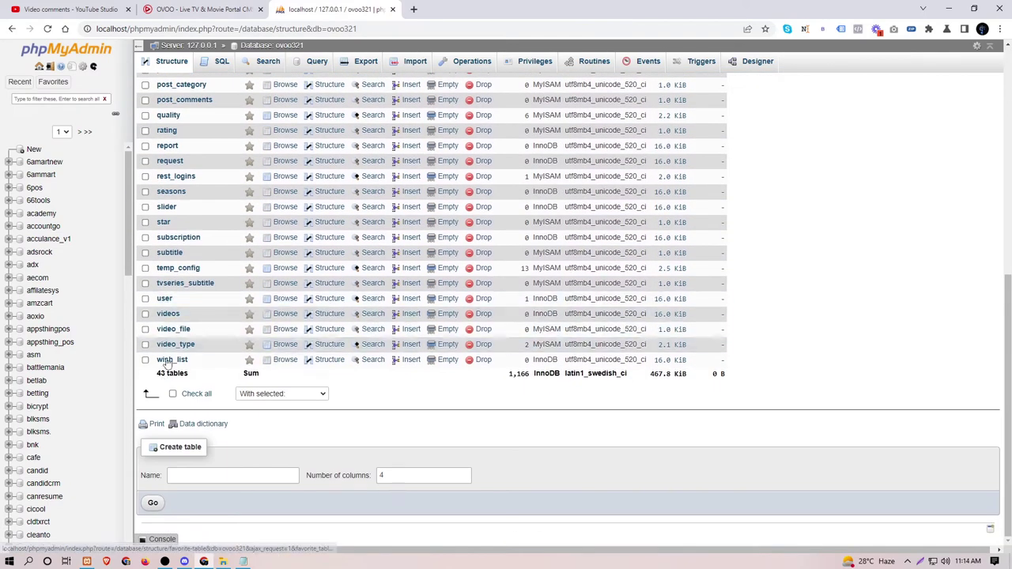
pyautogui.scroll(5, 179, 164)
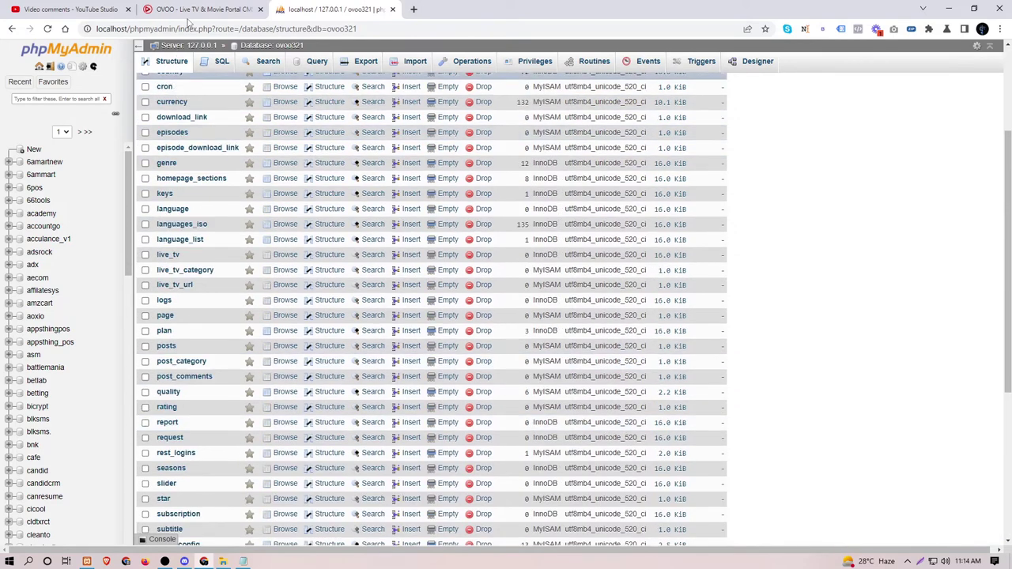
pyautogui.click(198, 9)
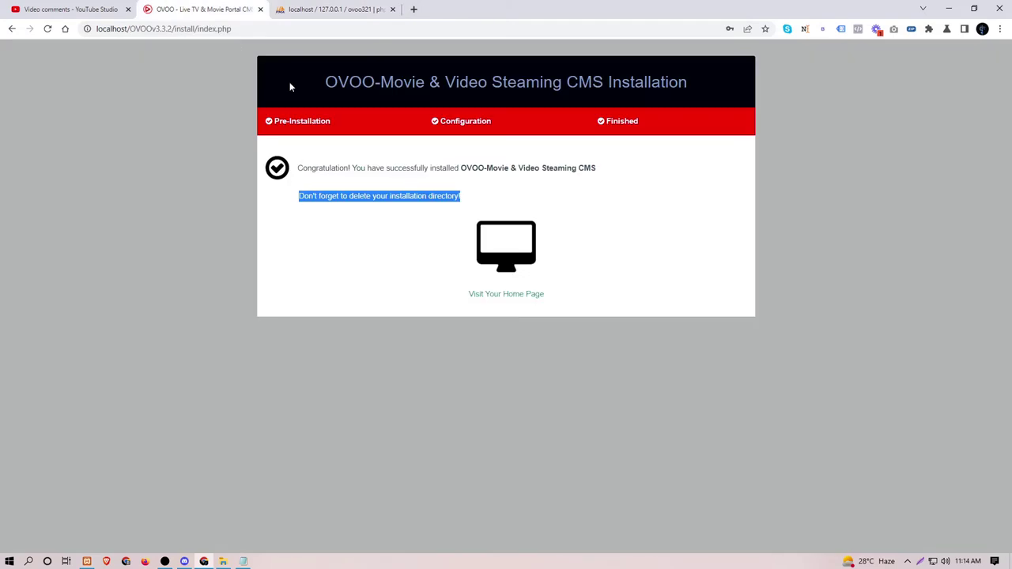
# Step: Open the site's home page, which shows PHP errors, and launch Sublime Text
pyautogui.click(513, 300)
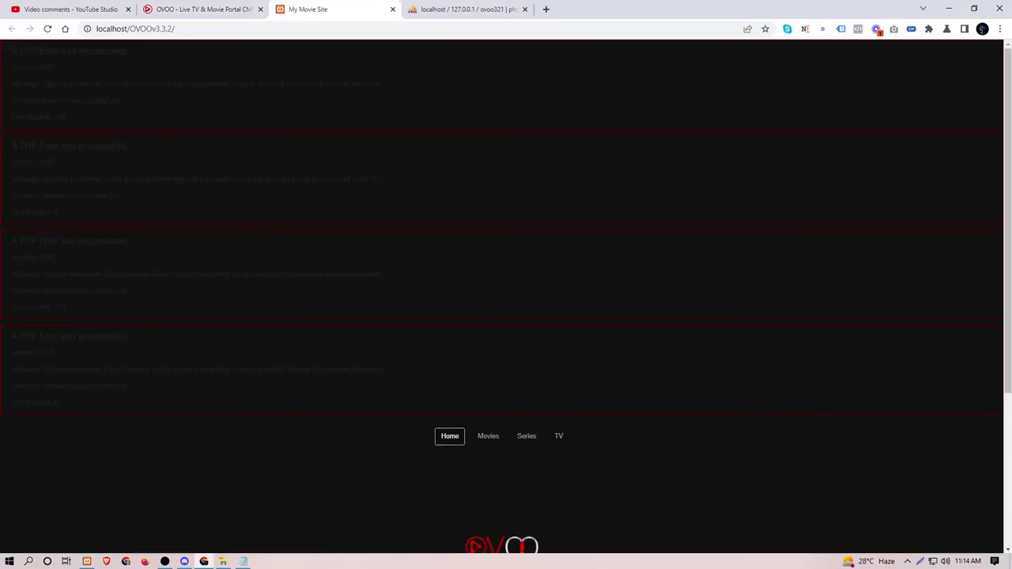
pyautogui.hotkey('ctrl', 'a')
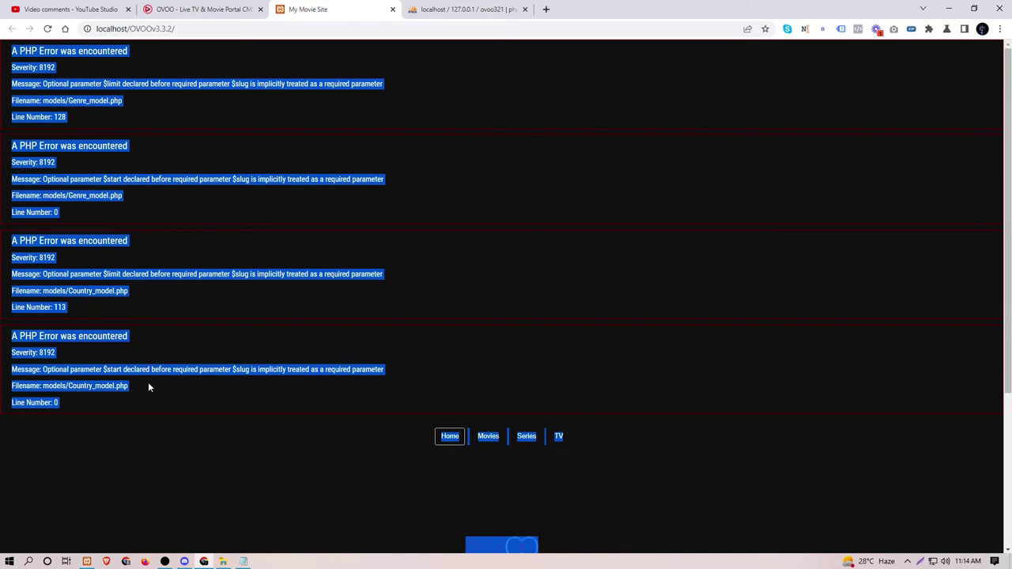
pyautogui.press('super')
pyautogui.write('sub')
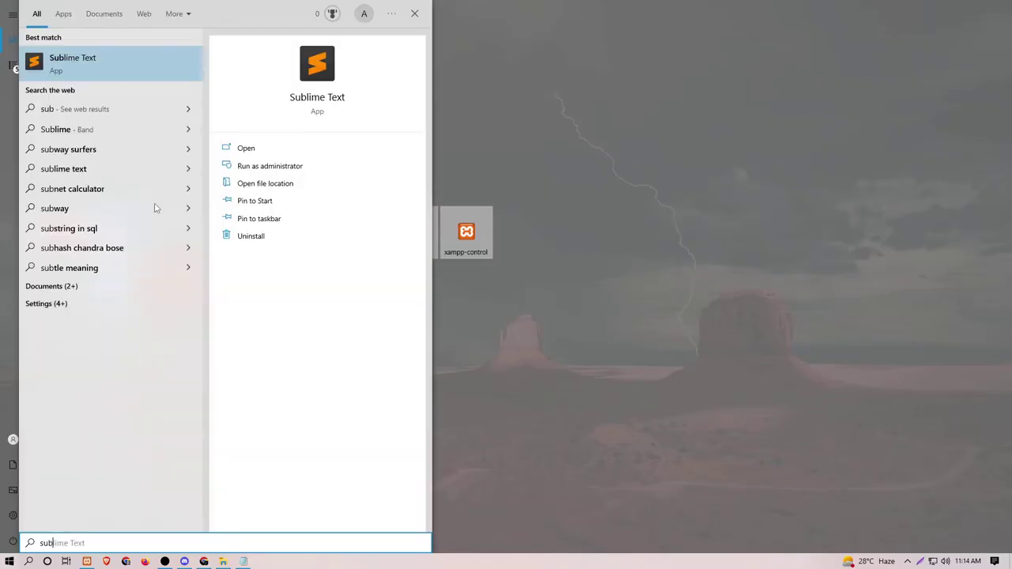
pyautogui.press('Return')
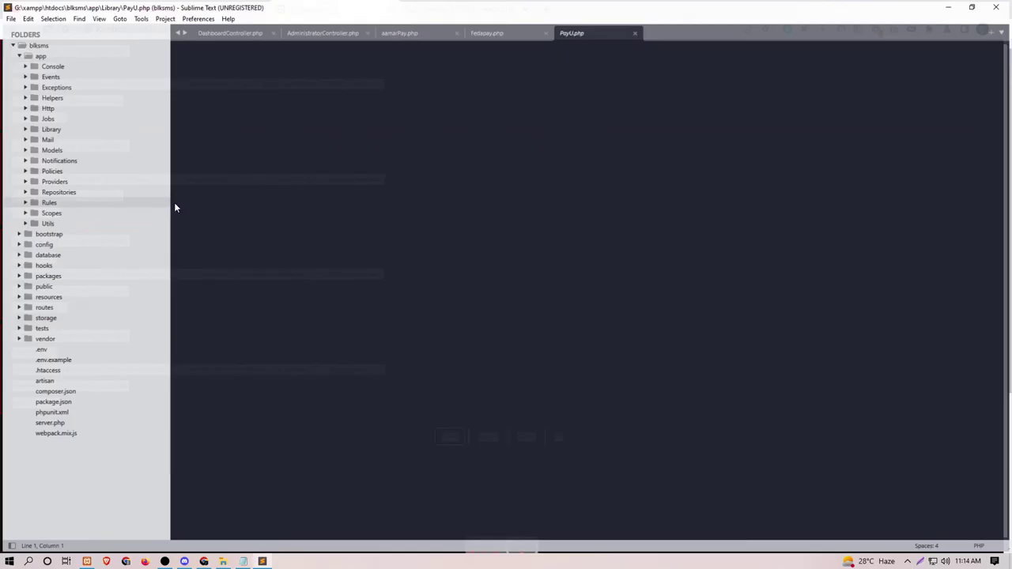
# Step: Remove the blksms folder from the Sublime Text project
pyautogui.click(21, 45)
pyautogui.rightClick(20, 45)
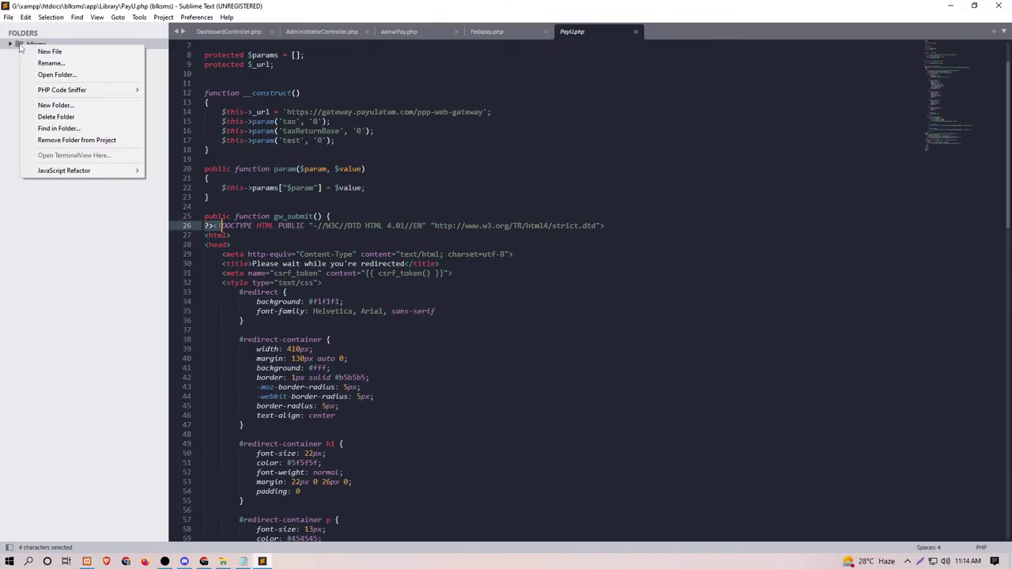
pyautogui.click(77, 140)
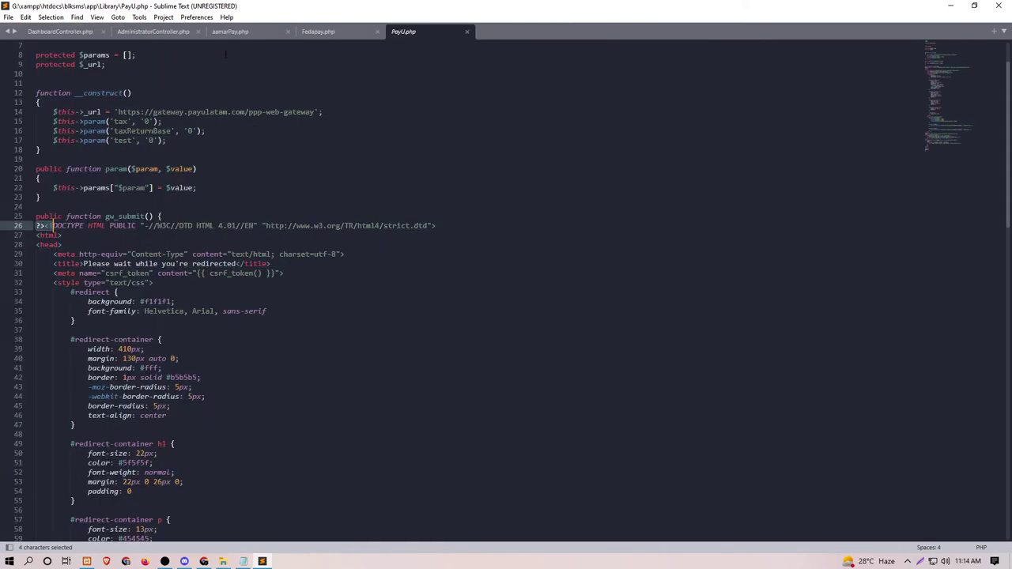
# Step: Close all open files in Sublime Text, including PayU.php
pyautogui.rightClick(406, 33)
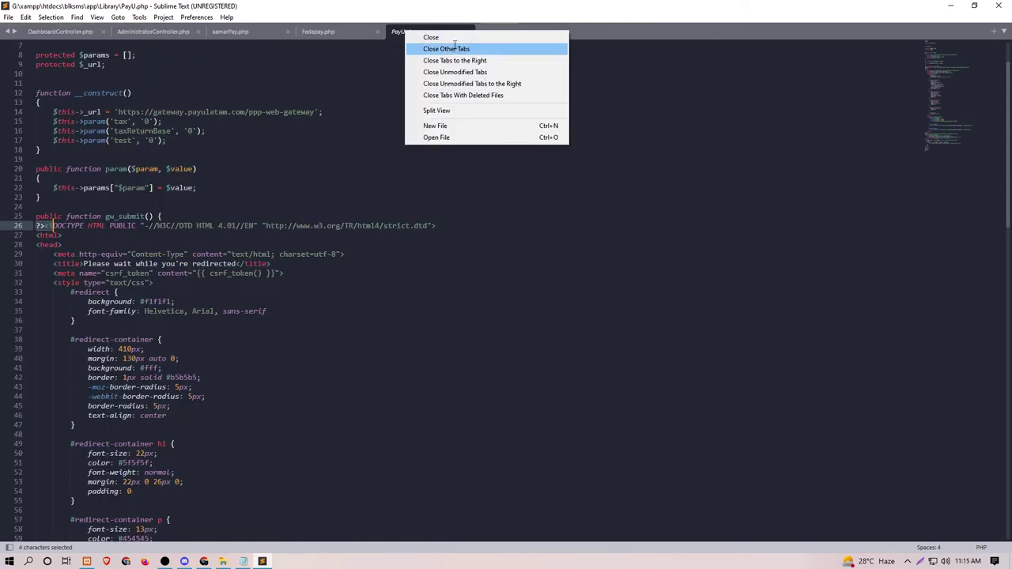
pyautogui.click(456, 49)
pyautogui.click(101, 34)
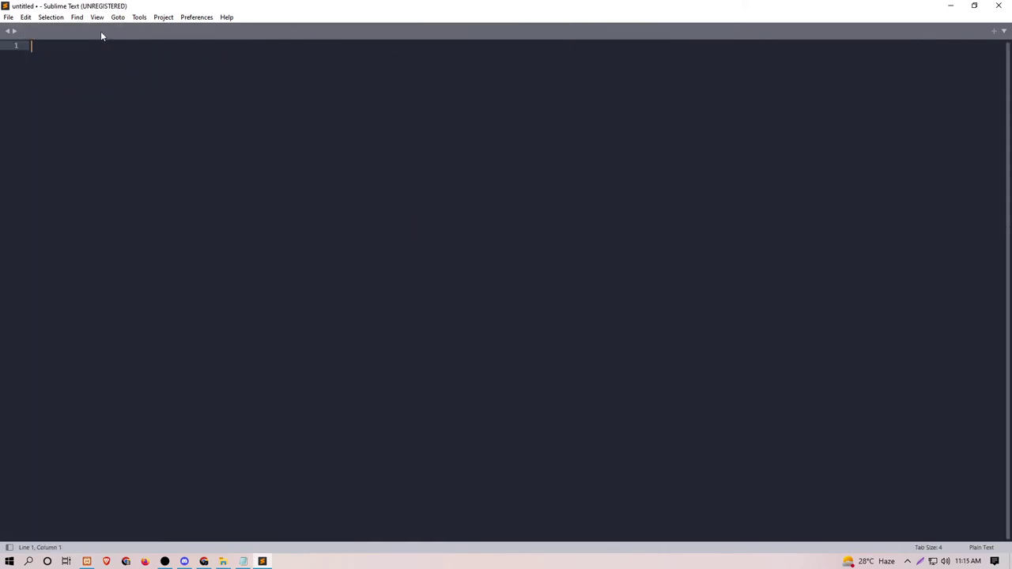
# Step: Add the OVOOv3.3.2 folder to the project and open application/models/Genre_model.php
pyautogui.click(223, 561)
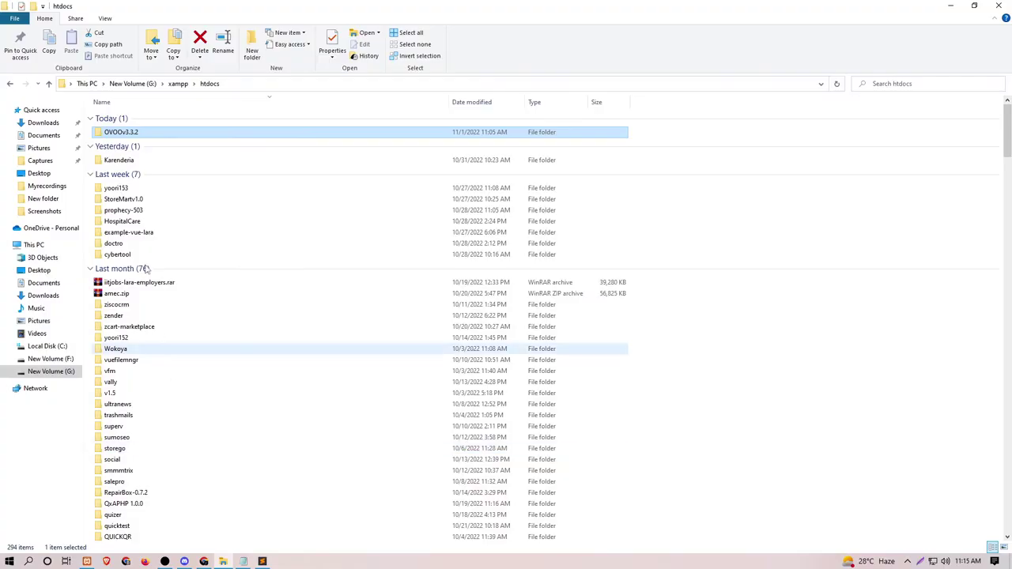
pyautogui.moveTo(115, 135); pyautogui.dragTo(129, 140)
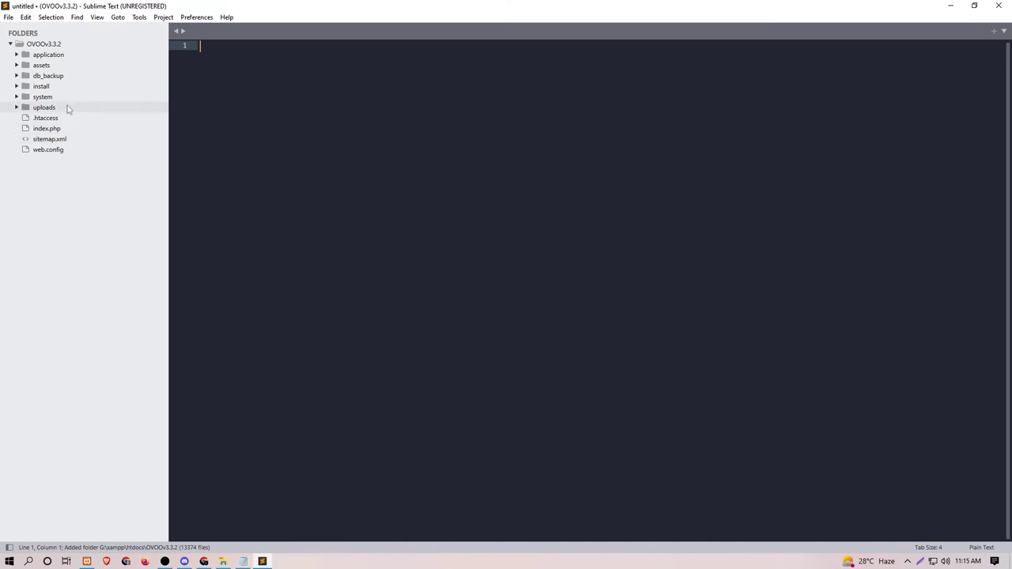
pyautogui.click(48, 54)
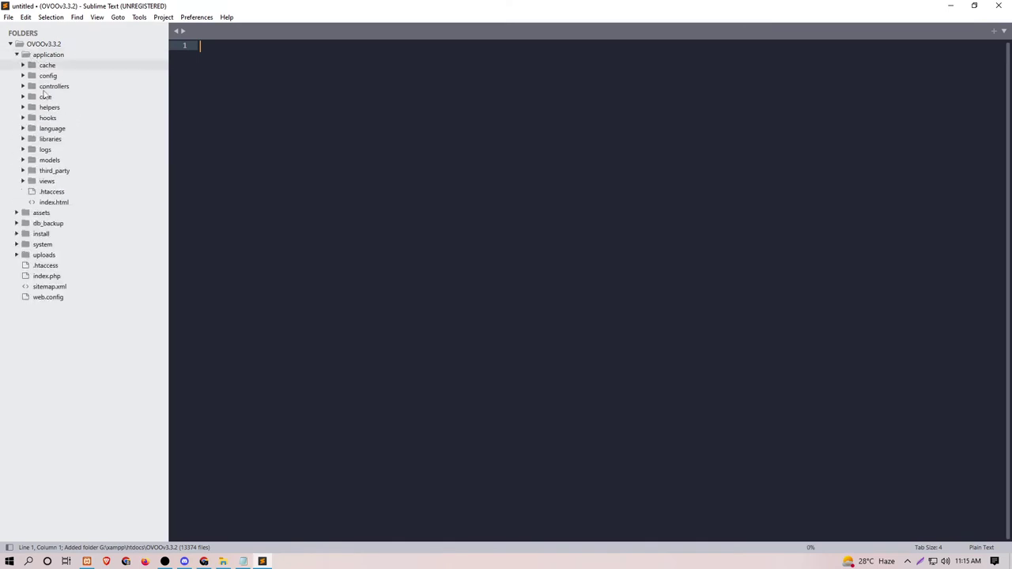
pyautogui.click(52, 161)
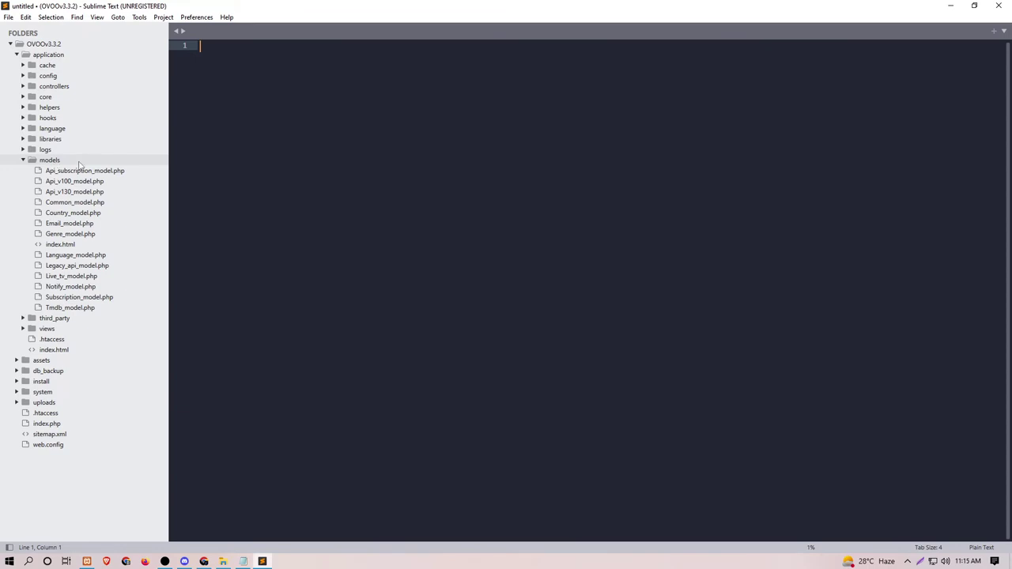
pyautogui.click(72, 236)
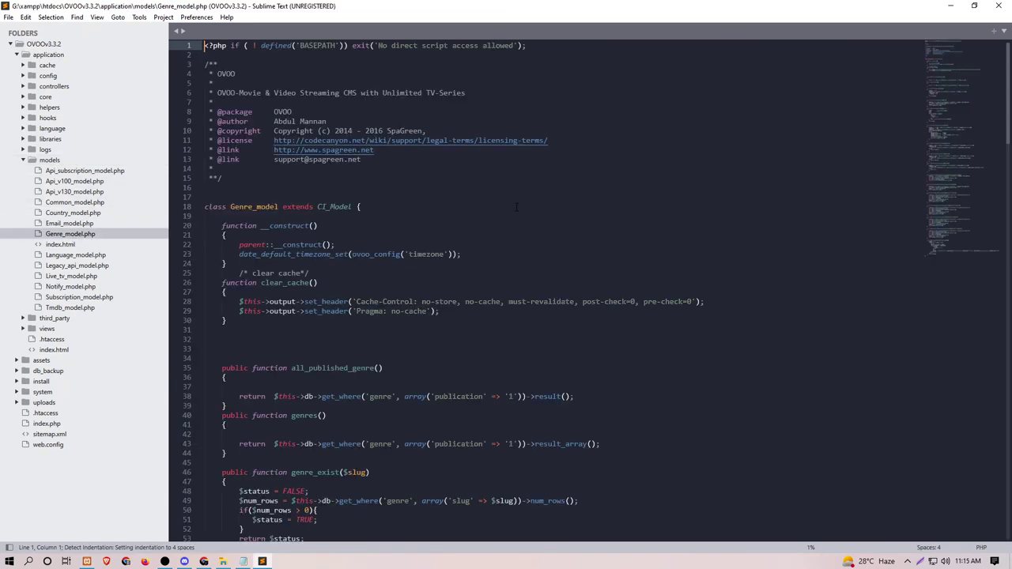
pyautogui.hotkey('alt', 'Tab')
pyautogui.hotkey('alt', 'Tab')
pyautogui.hotkey('alt', 'Tab')
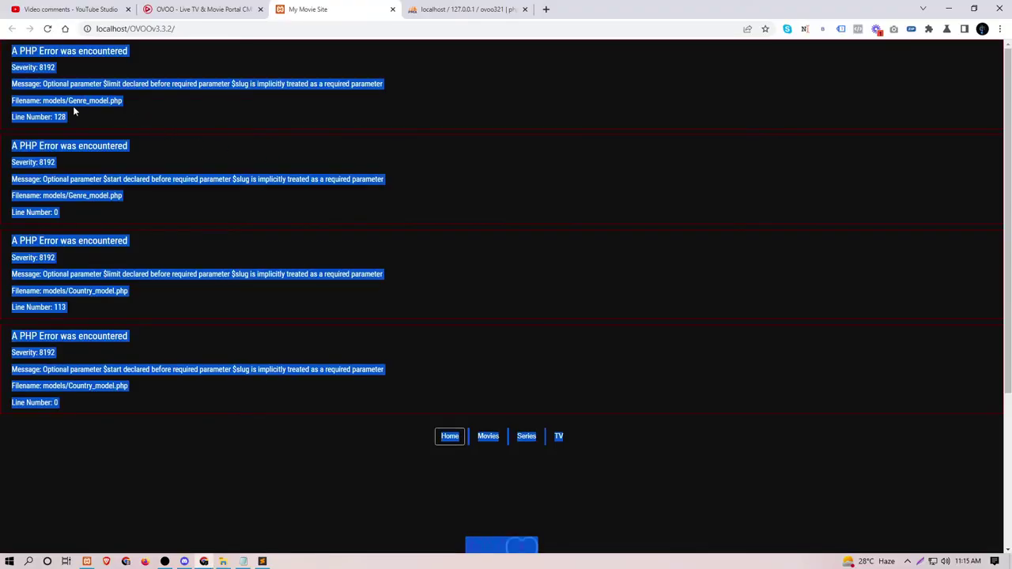
# Step: Jump to line 128 of Genre_model.php with the ':128' go-to prompt
pyautogui.hotkey('alt', 'Tab')
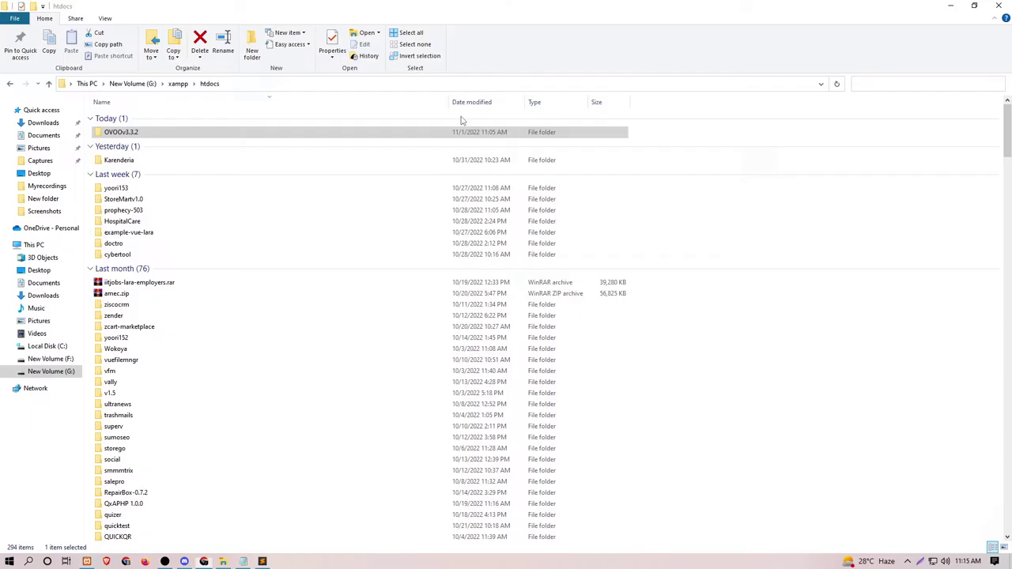
pyautogui.hotkey('alt', 'Tab')
pyautogui.hotkey('alt', 'Tab')
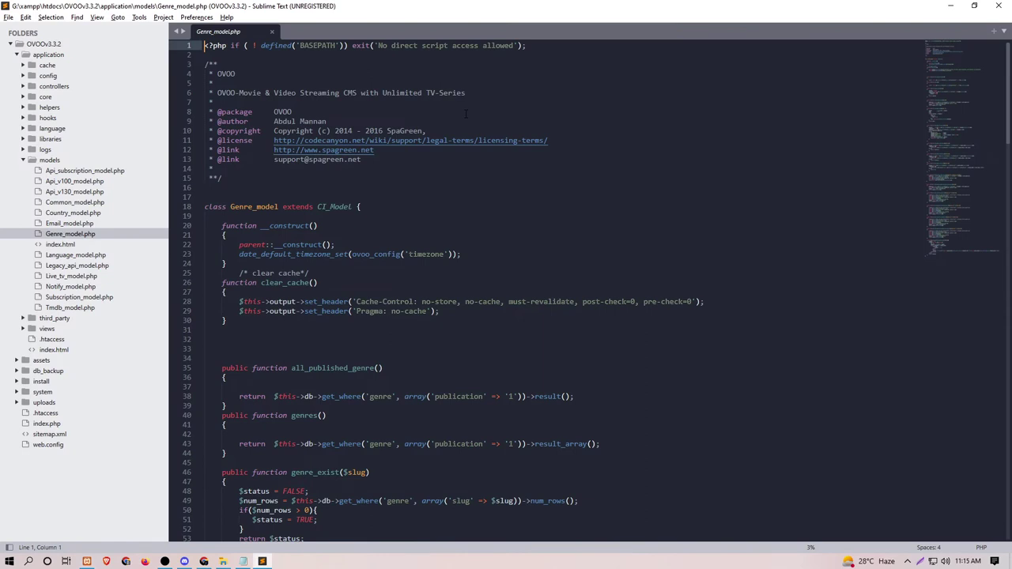
pyautogui.press('super+r')
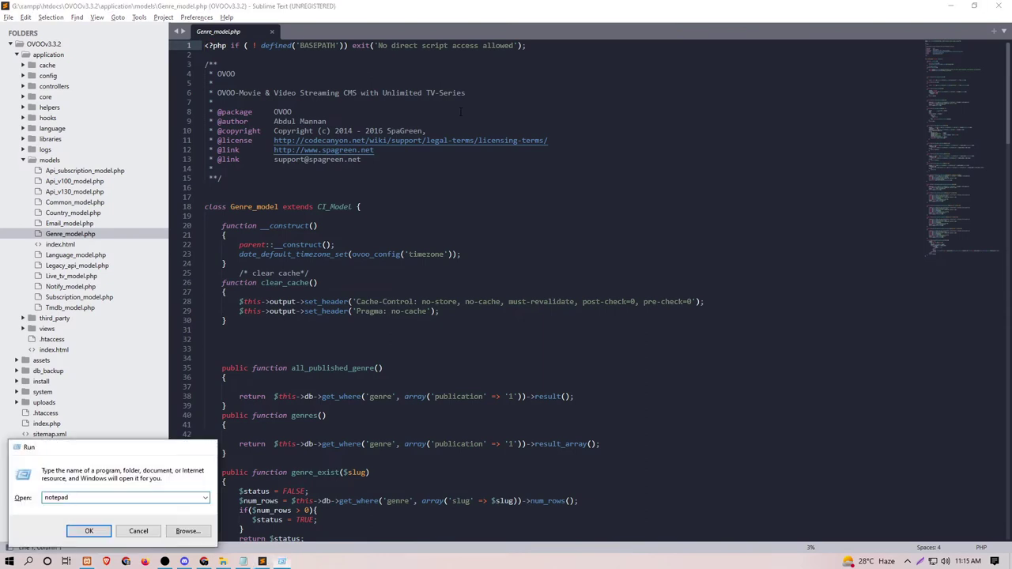
pyautogui.press('Escape')
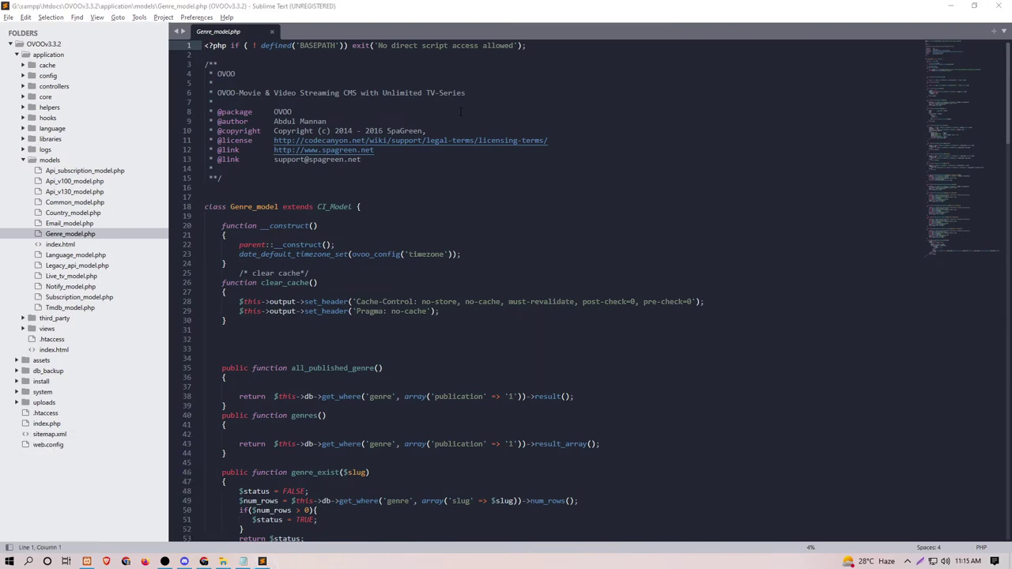
pyautogui.click(531, 118)
pyautogui.hotkey('ctrl', 'p')
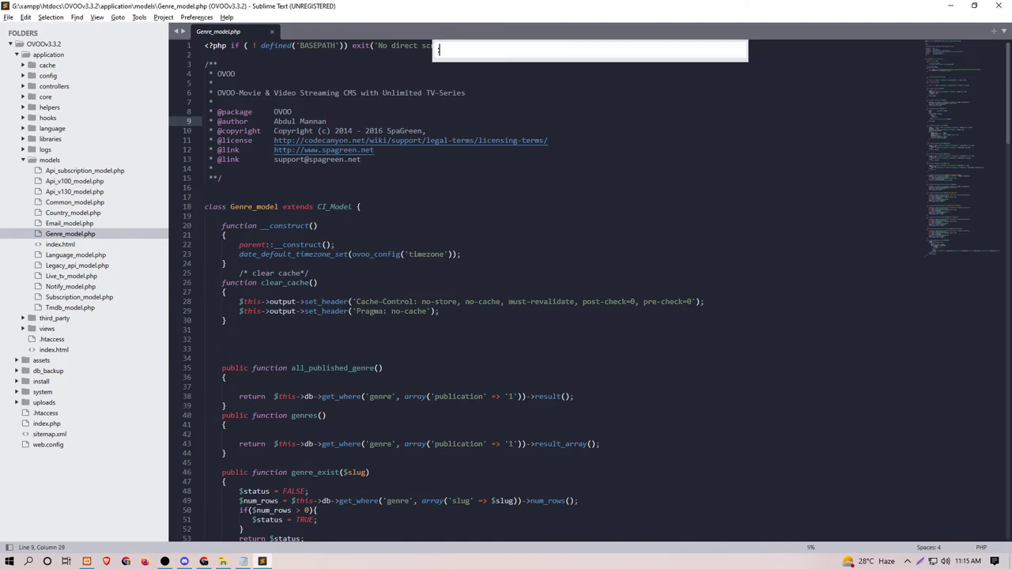
pyautogui.write(':128')
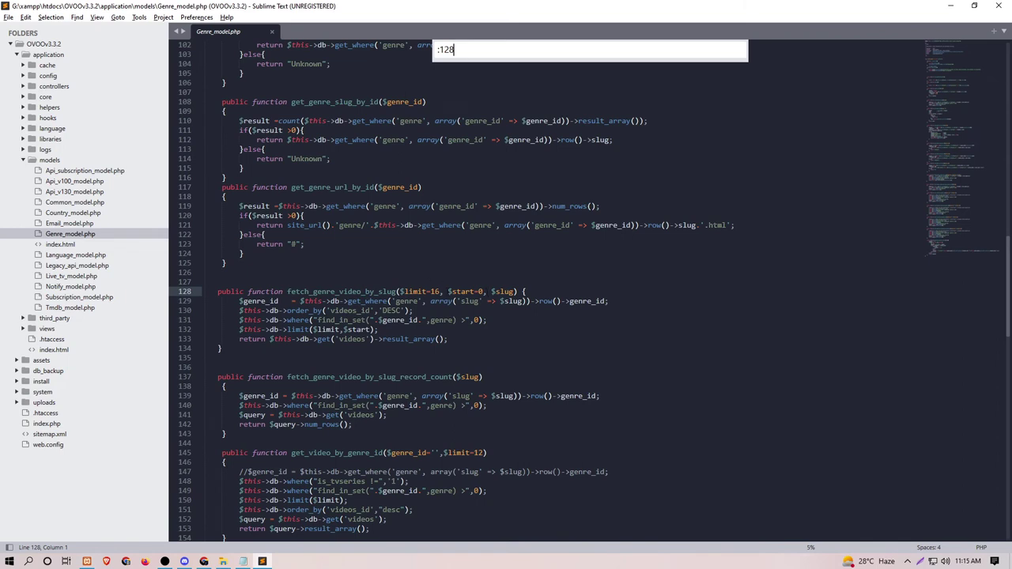
pyautogui.click(440, 292)
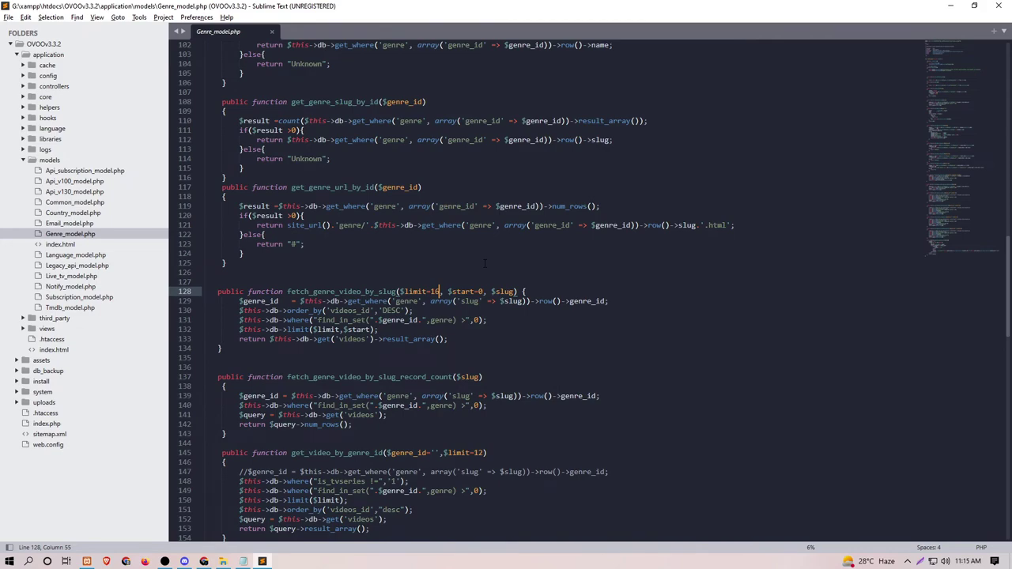
# Step: Select the first PHP error message on the site's error page for comparison
pyautogui.hotkey('alt', 'Tab')
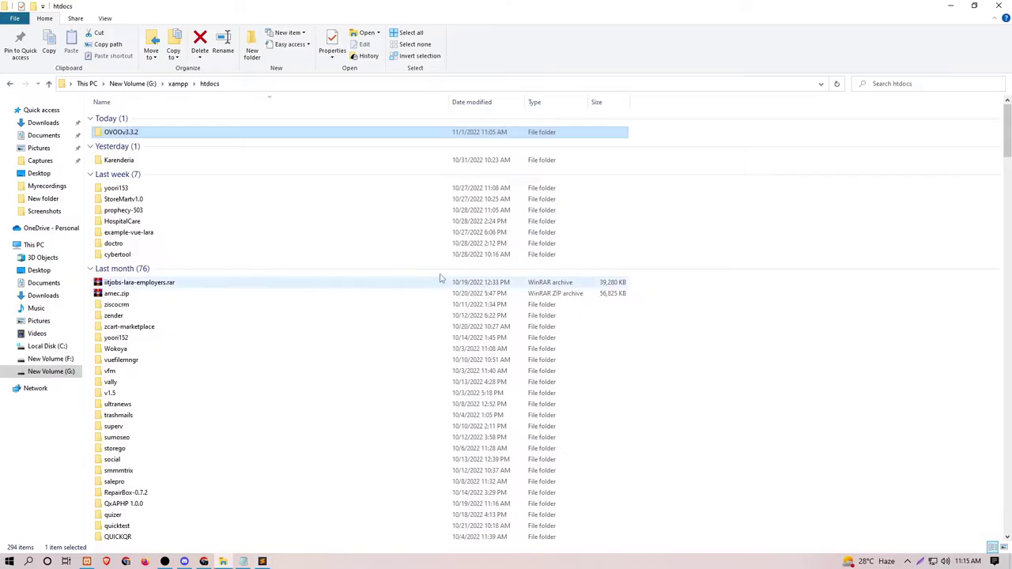
pyautogui.hotkey('alt', 'Tab')
pyautogui.hotkey('alt', 'Tab')
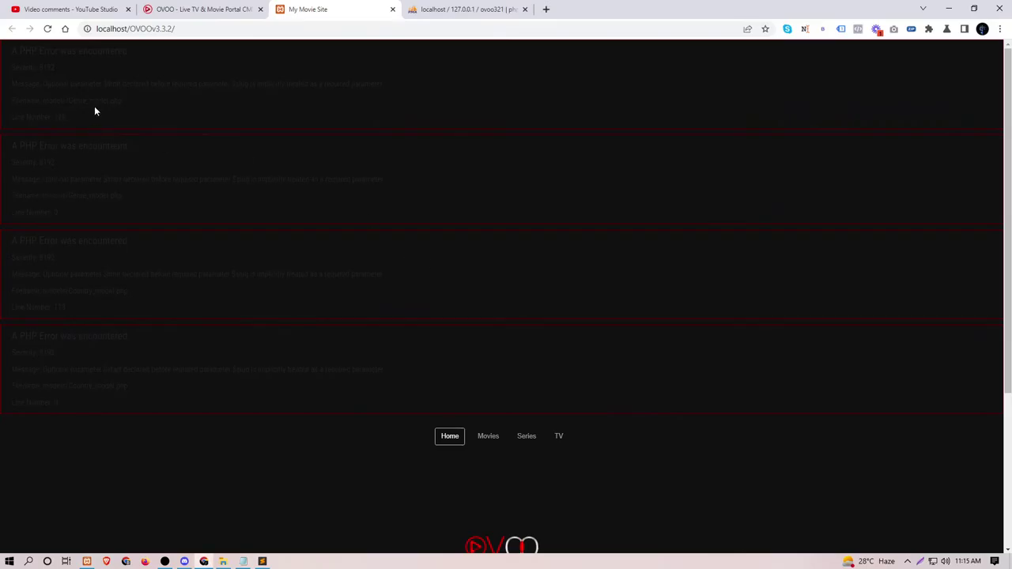
pyautogui.moveTo(41, 83); pyautogui.dragTo(193, 83)
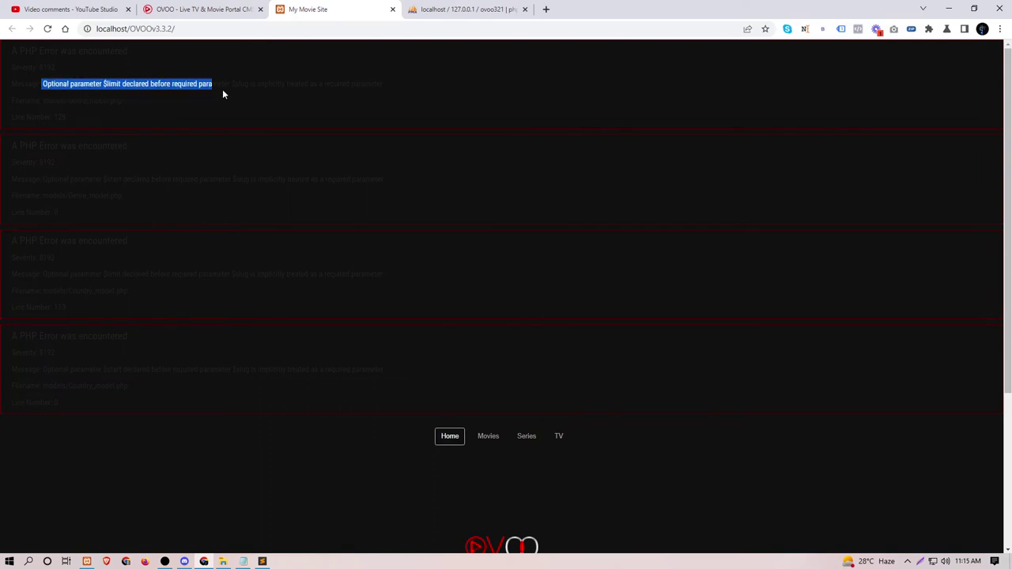
pyautogui.moveTo(252, 94); pyautogui.dragTo(297, 94)
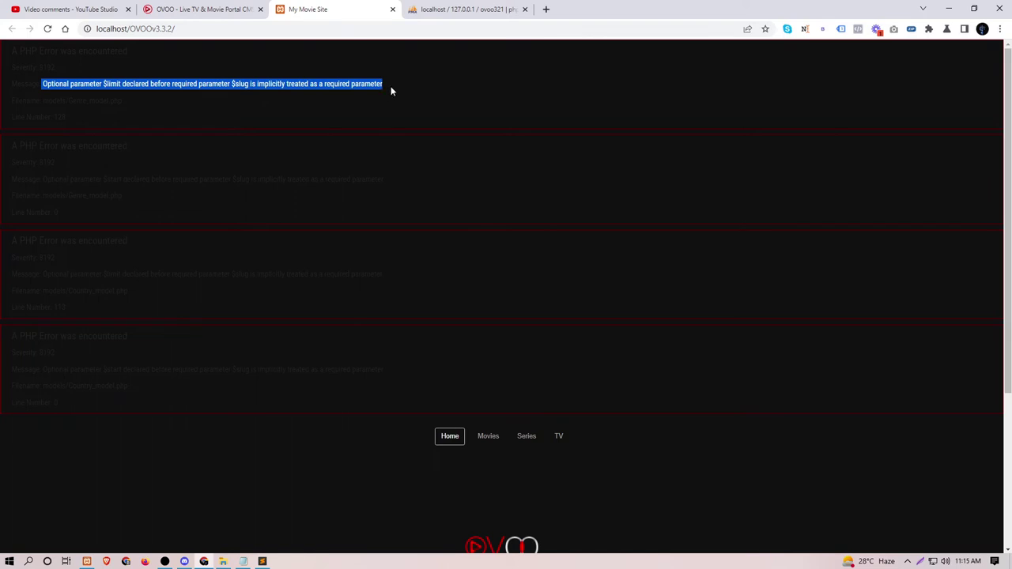
pyautogui.hotkey('alt', 'Tab')
pyautogui.hotkey('alt', 'Tab')
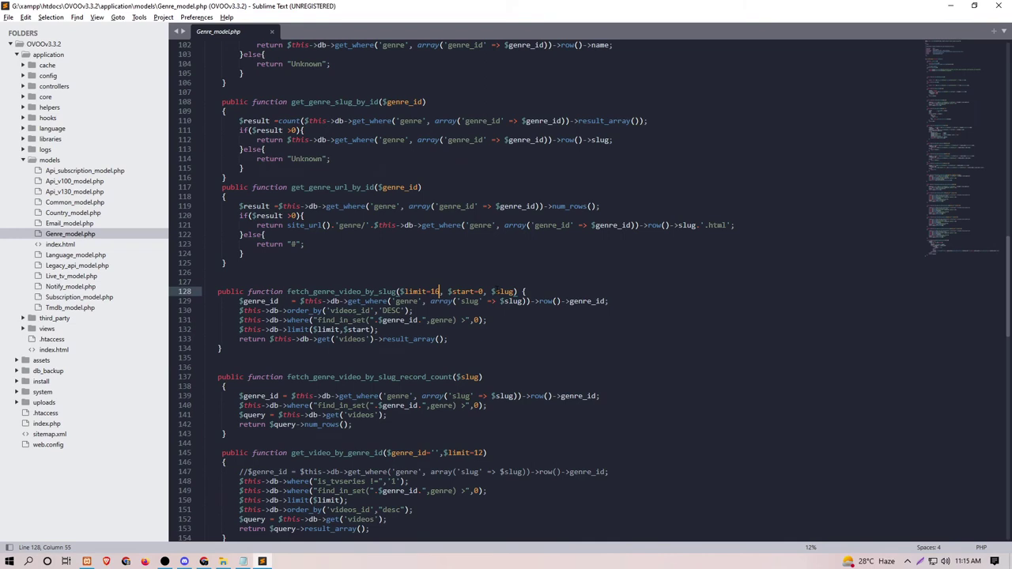
# Step: Examine the $limit=16 and $slug parameters on line 128 against the browser error
pyautogui.moveTo(487, 292); pyautogui.dragTo(522, 291)
pyautogui.click(513, 291)
pyautogui.moveTo(400, 291); pyautogui.dragTo(440, 295)
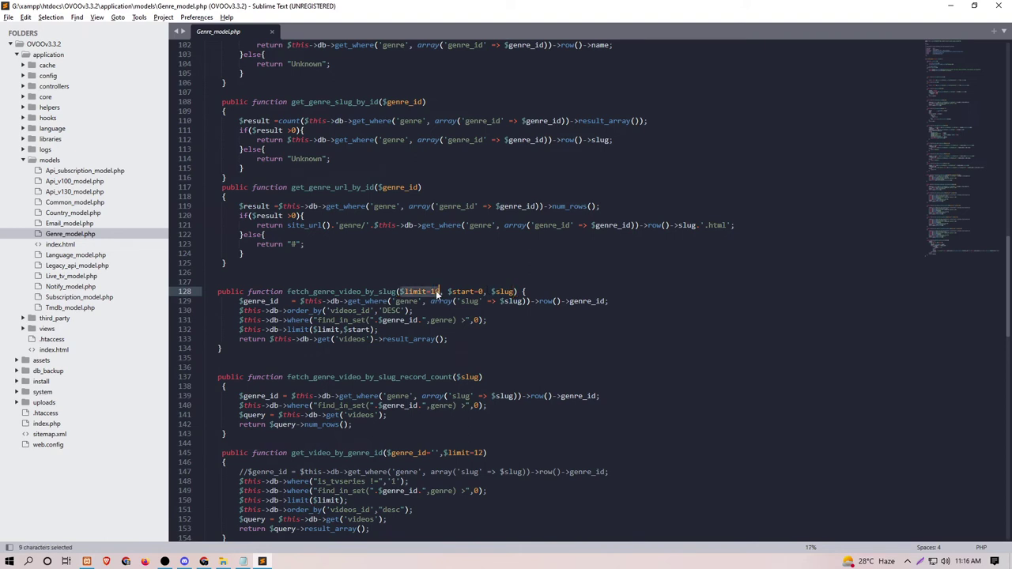
pyautogui.doubleClick(435, 294)
pyautogui.tripleClick(343, 292)
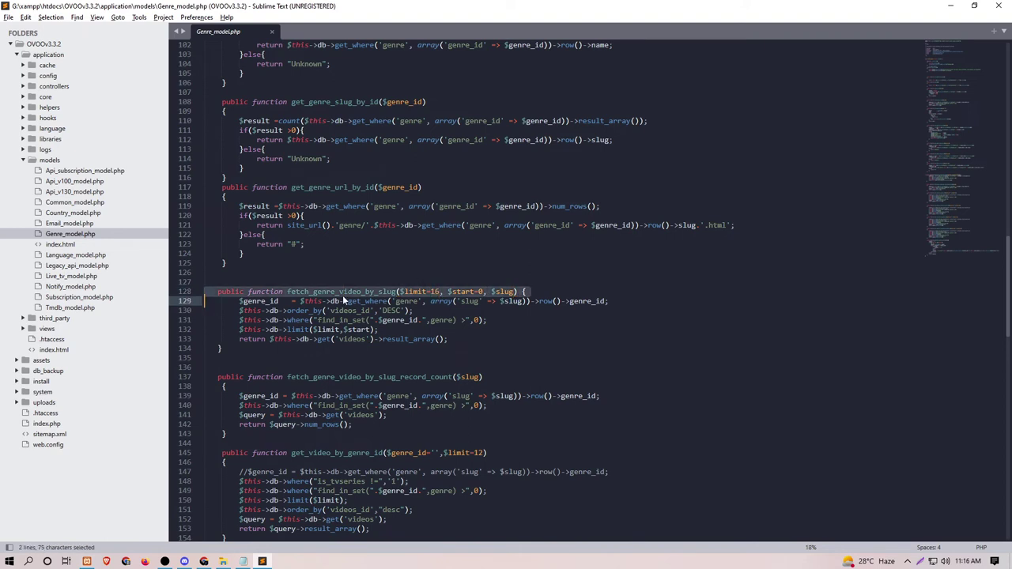
pyautogui.tripleClick(370, 291)
pyautogui.click(370, 290)
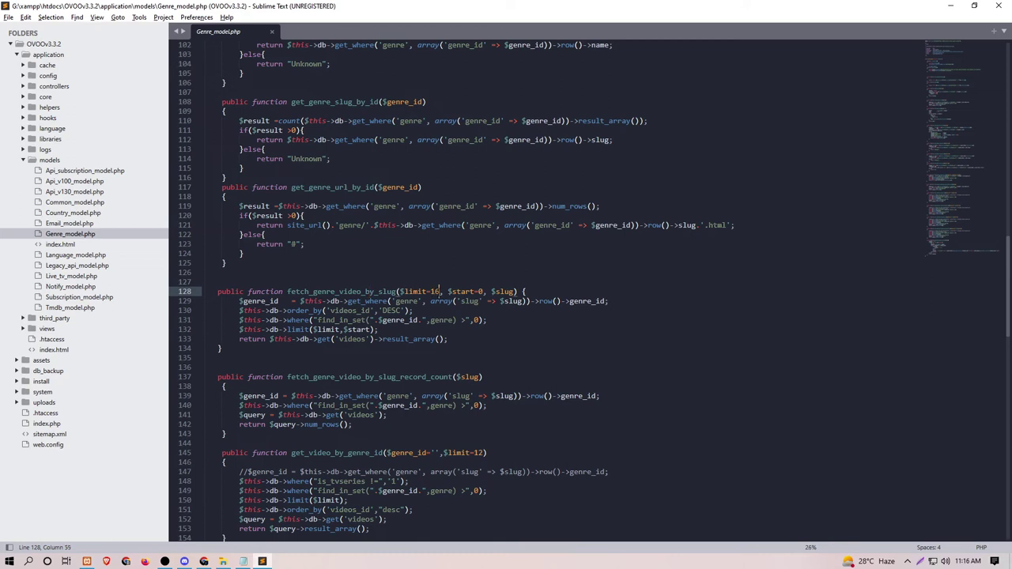
pyautogui.hotkey('alt', 'Tab')
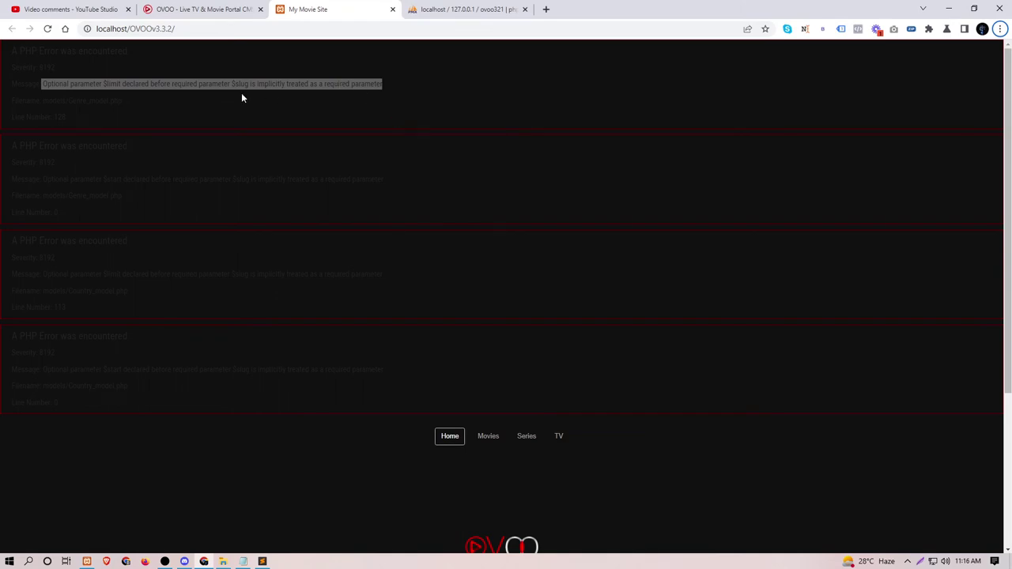
pyautogui.hotkey('alt', 'Tab')
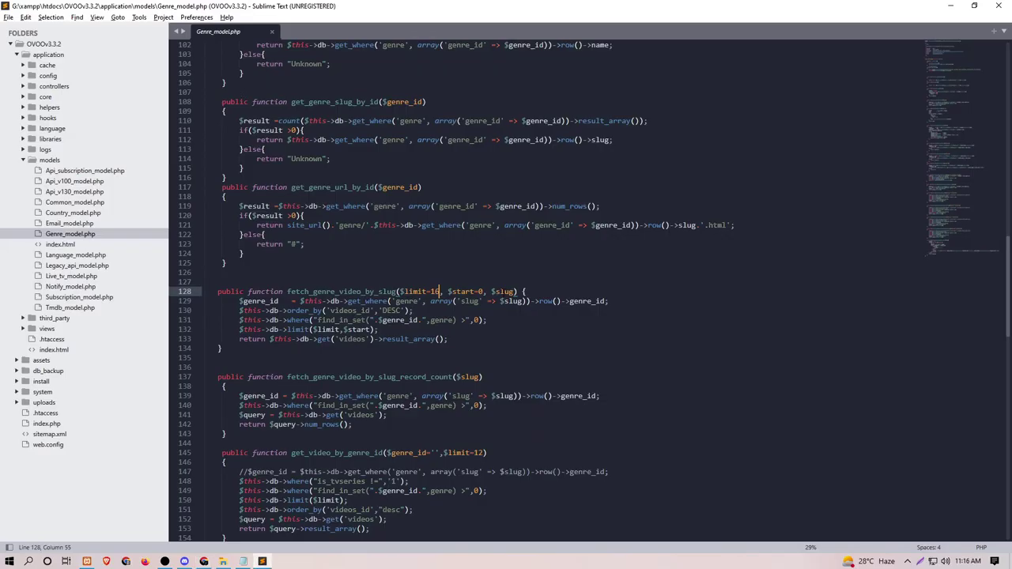
# Step: Copy $slug and insert it with a comma as the first parameter on line 128
pyautogui.moveTo(491, 291); pyautogui.dragTo(514, 292)
pyautogui.hotkey('ctrl', 'c')
pyautogui.click(397, 292)
pyautogui.click(399, 291)
pyautogui.hotkey('ctrl', 'v')
pyautogui.write(',')
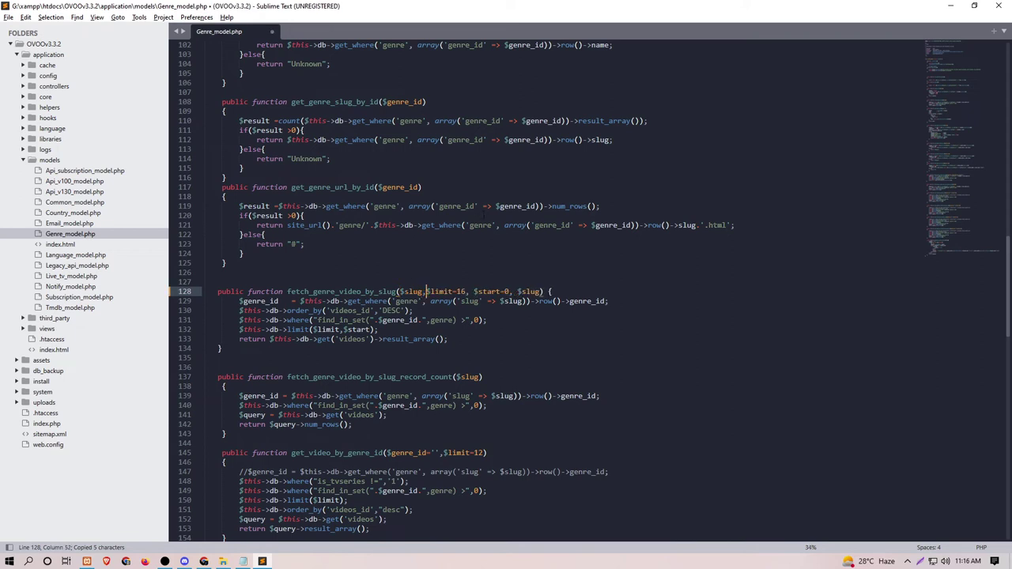
# Step: Delete the old trailing $slug parameter and save Genre_model.php
pyautogui.moveTo(517, 291); pyautogui.dragTo(541, 291)
pyautogui.click(536, 291)
pyautogui.press('Delete')
pyautogui.press('BackSpace')
pyautogui.press('BackSpace')
pyautogui.press('BackSpace')
pyautogui.press('BackSpace')
pyautogui.press('BackSpace')
pyautogui.press('BackSpace')
pyautogui.press('BackSpace')
pyautogui.hotkey('ctrl', 's')
pyautogui.hotkey('alt', 'Tab')
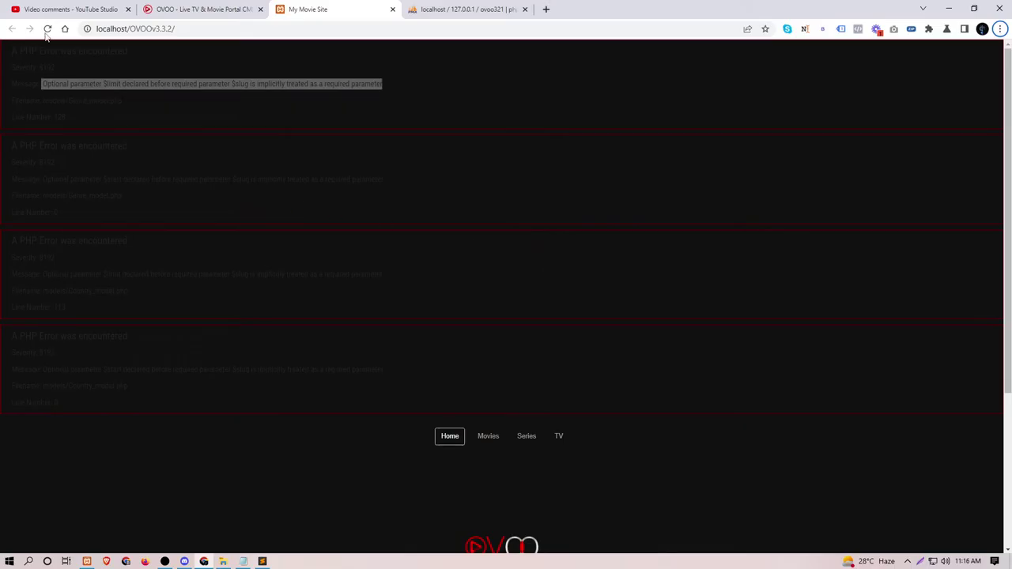
# Step: Reload the OVOO home page and select the model file name in the remaining error
pyautogui.click(47, 29)
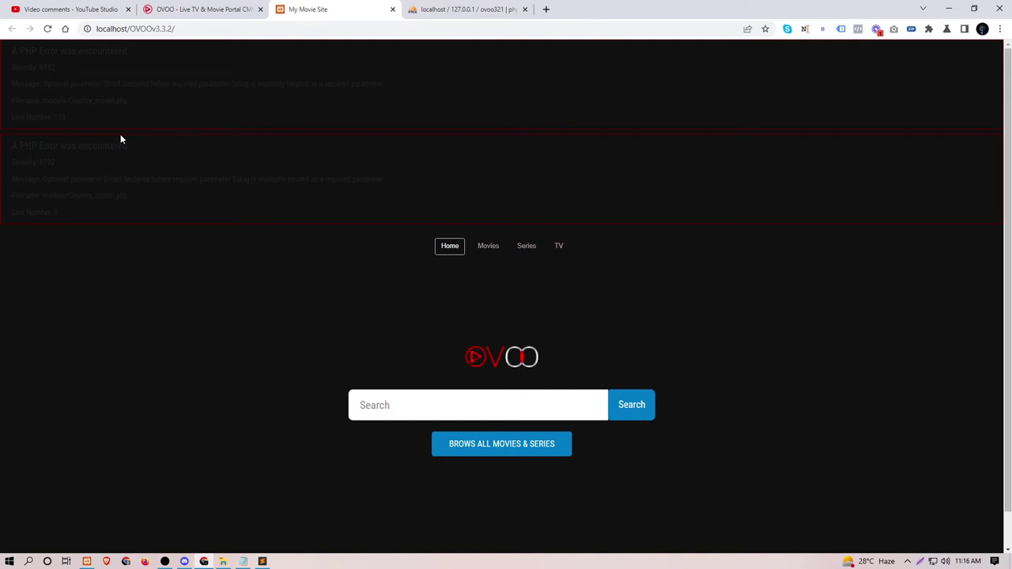
pyautogui.hotkey('alt', 'Tab')
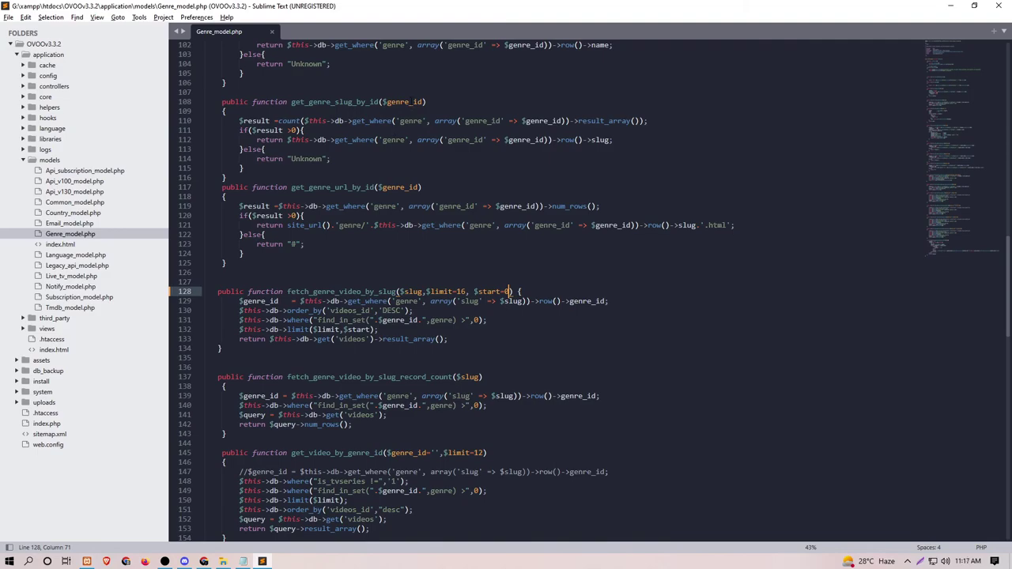
pyautogui.click(409, 101)
pyautogui.hotkey('alt', 'Tab')
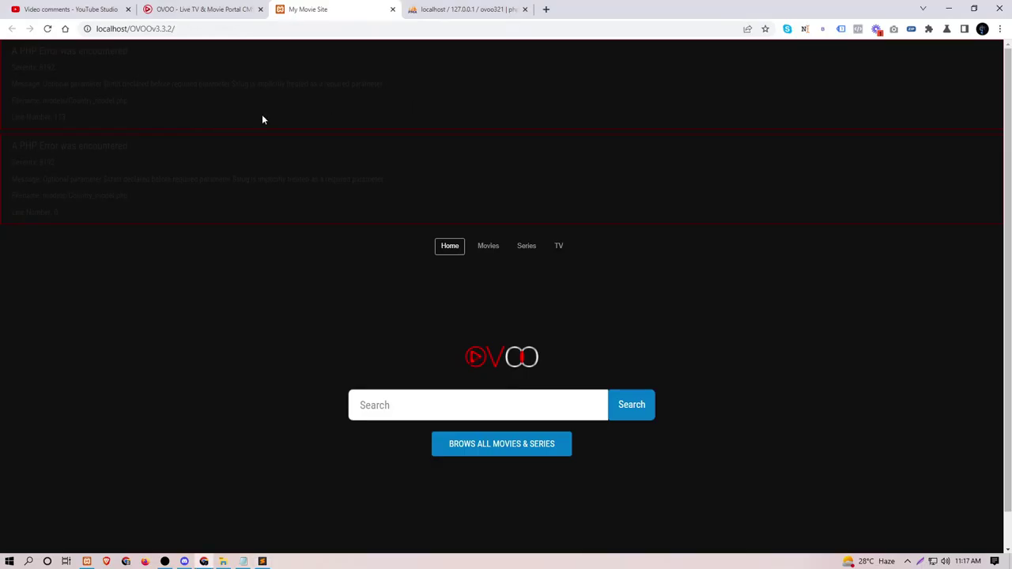
pyautogui.doubleClick(91, 101)
pyautogui.hotkey('alt', 'Tab')
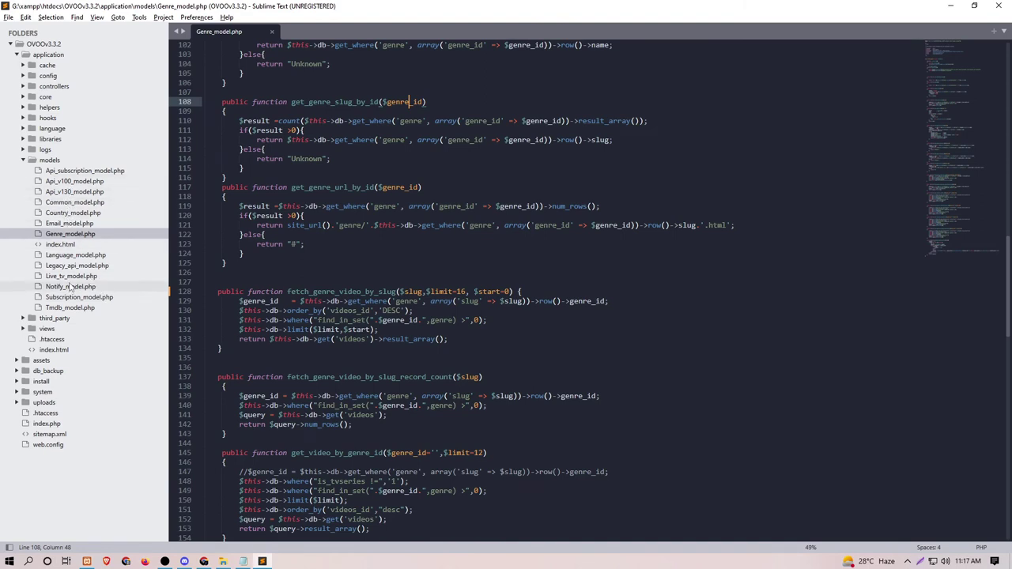
# Step: Make $slug the first parameter of fetch_country_video_by_slug in Country_model.php, save, and reload the site
pyautogui.click(60, 215)
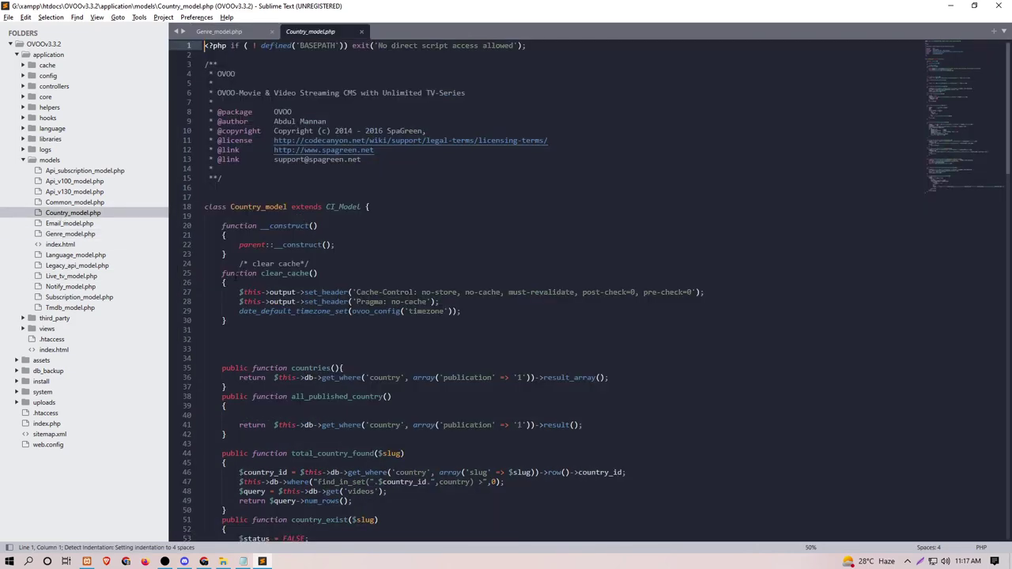
pyautogui.scroll(-20, 235, 273)
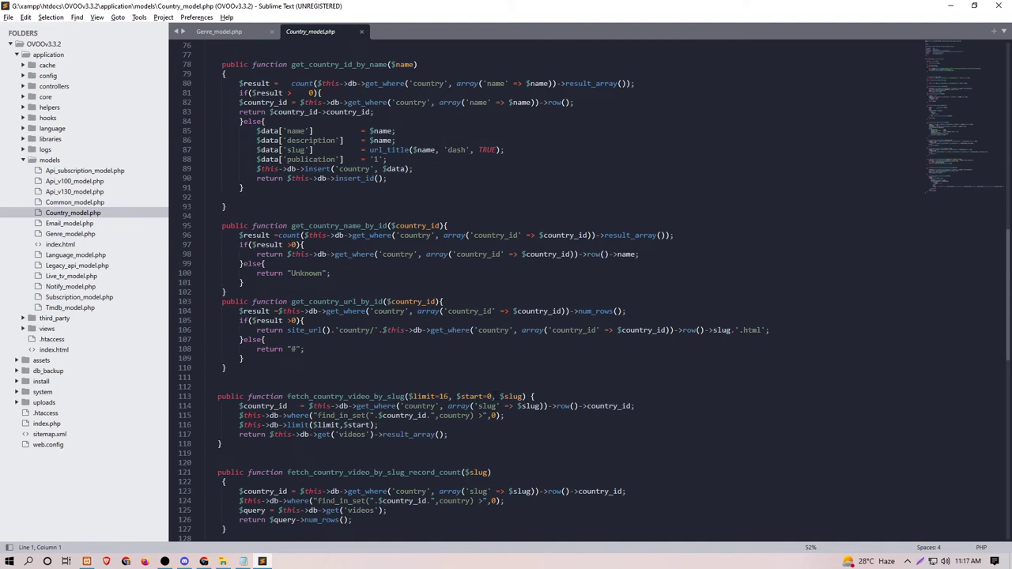
pyautogui.doubleClick(522, 396)
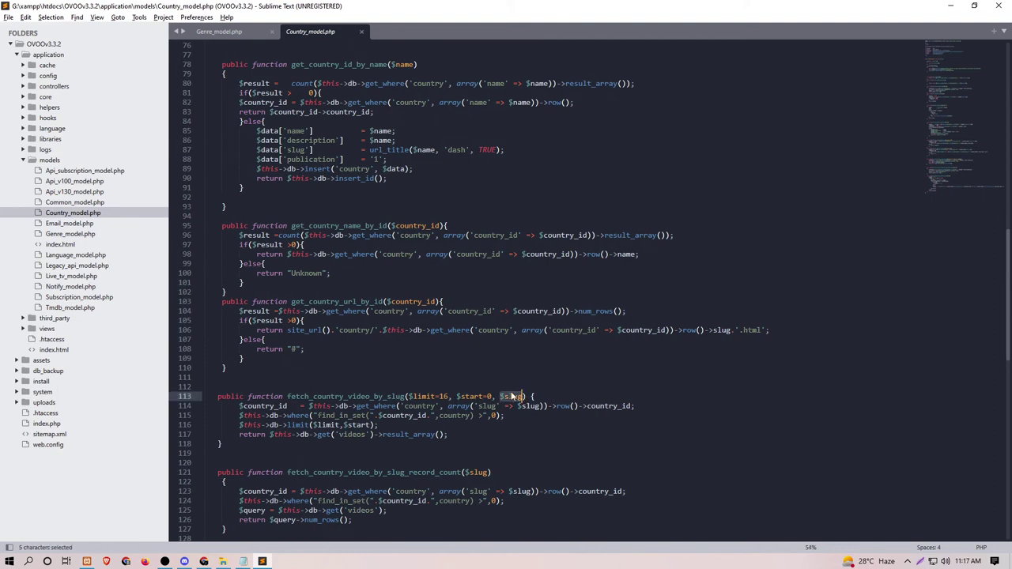
pyautogui.hotkey('ctrl', 'x')
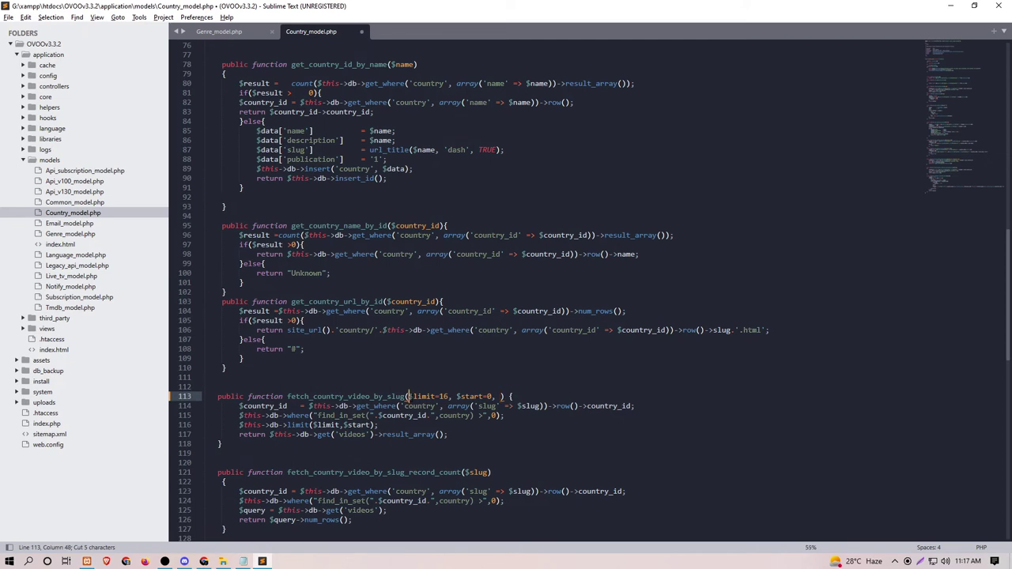
pyautogui.moveTo(409, 396)
pyautogui.hotkey('ctrl', 'v')
pyautogui.write(',')
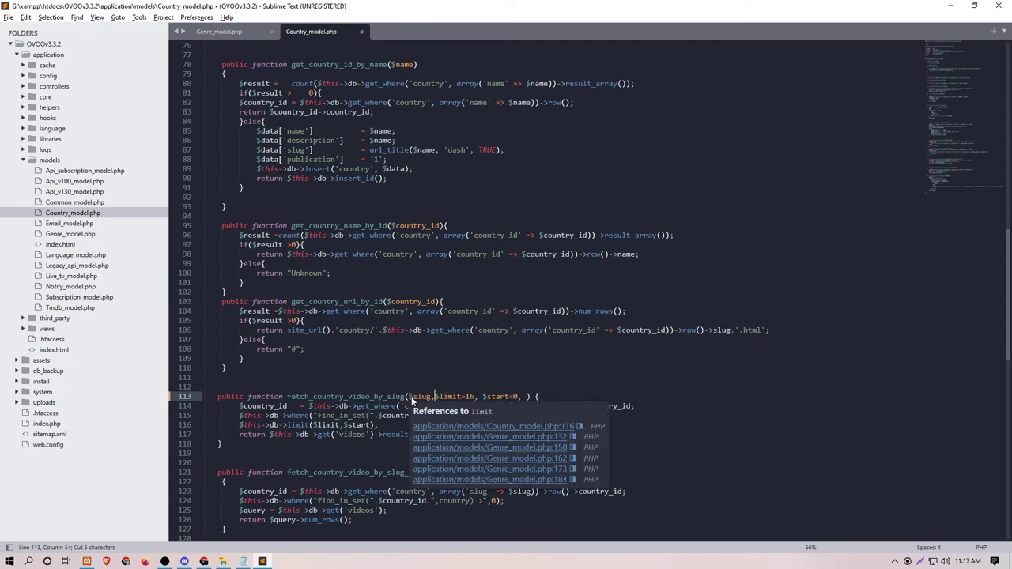
pyautogui.hotkey('ctrl', 's')
pyautogui.hotkey('alt', 'Tab')
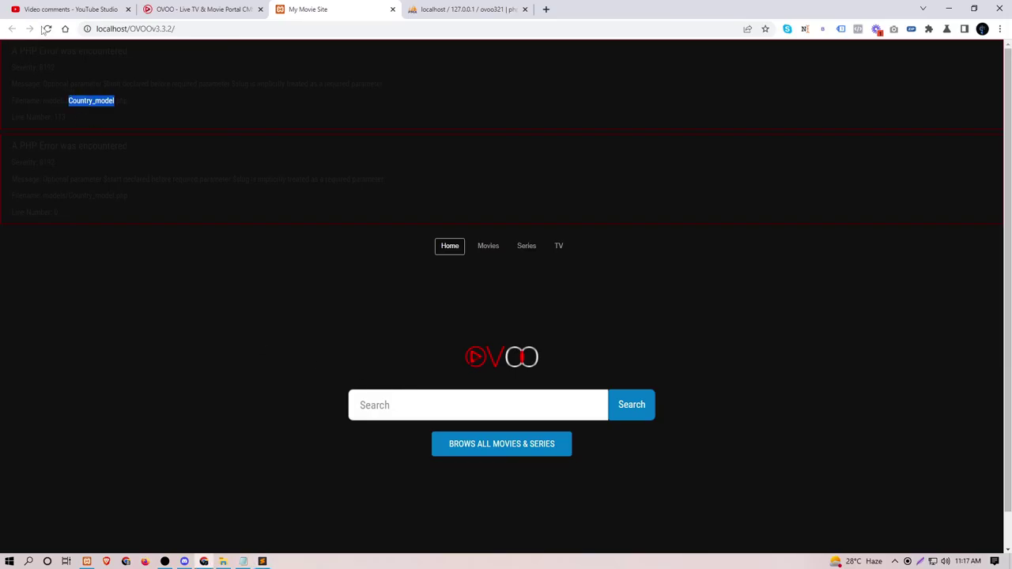
pyautogui.press('F5')
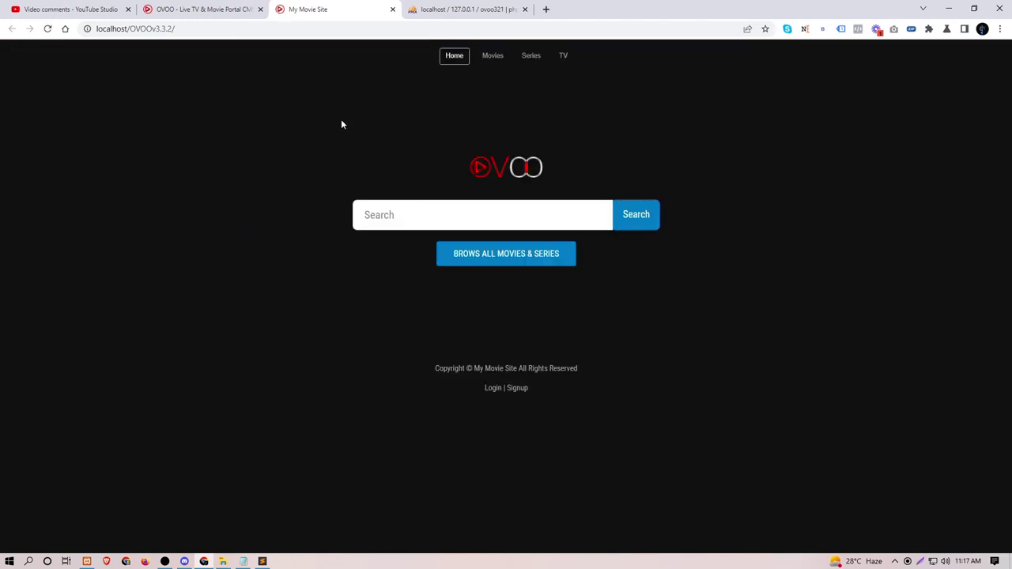
# Step: Open the Movies page, then change the URL from movies.html to admin
pyautogui.click(485, 57)
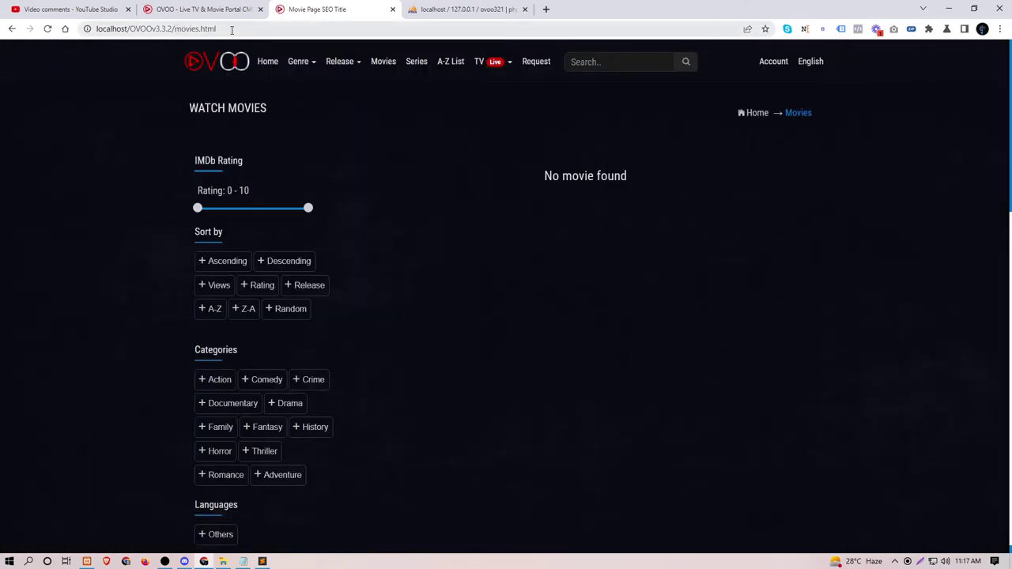
pyautogui.moveTo(174, 28); pyautogui.dragTo(320, 32)
pyautogui.write('admin')
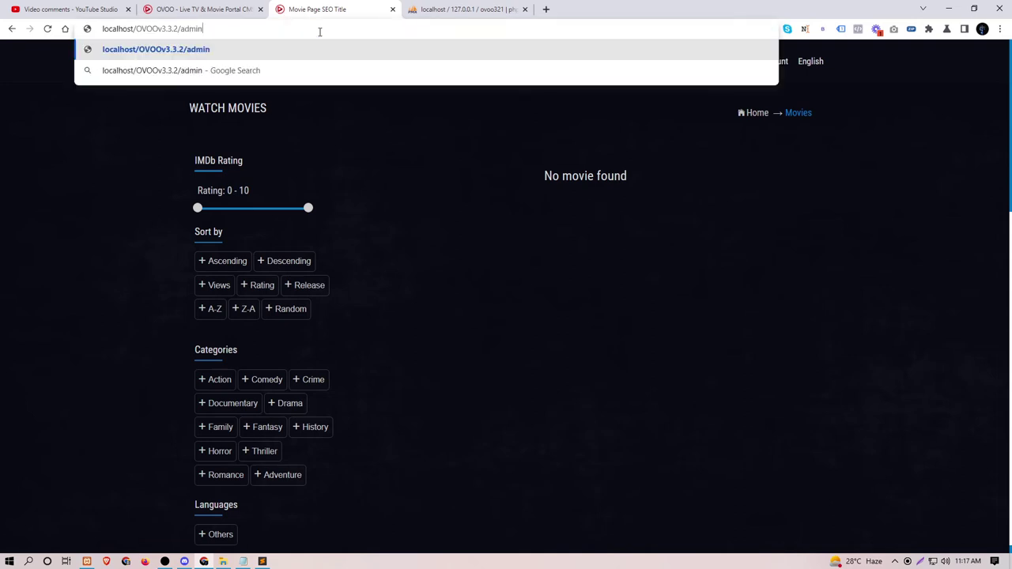
pyautogui.press('Return')
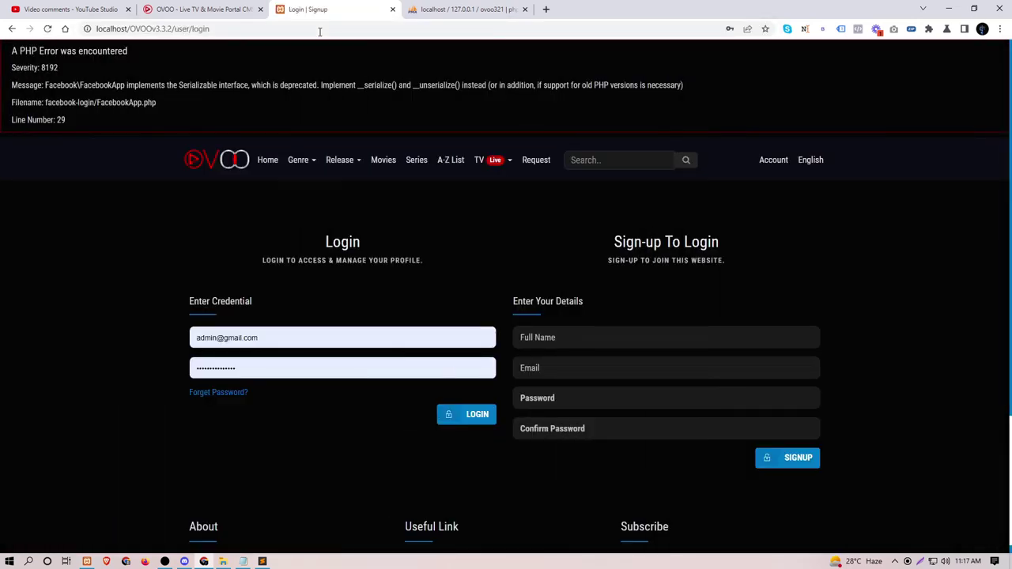
# Step: Highlight the FacebookApp.php deprecation error and its note about old PHP versions
pyautogui.moveTo(45, 85); pyautogui.dragTo(682, 85)
pyautogui.click(609, 84)
pyautogui.moveTo(498, 84); pyautogui.dragTo(682, 85)
pyautogui.click(127, 123)
# Step: Open phpMyAdmin's Server: 127.0.0.1 overview and highlight the PHP version 8.1.6 line
pyautogui.click(449, 10)
pyautogui.scroll(5, 255, 95)
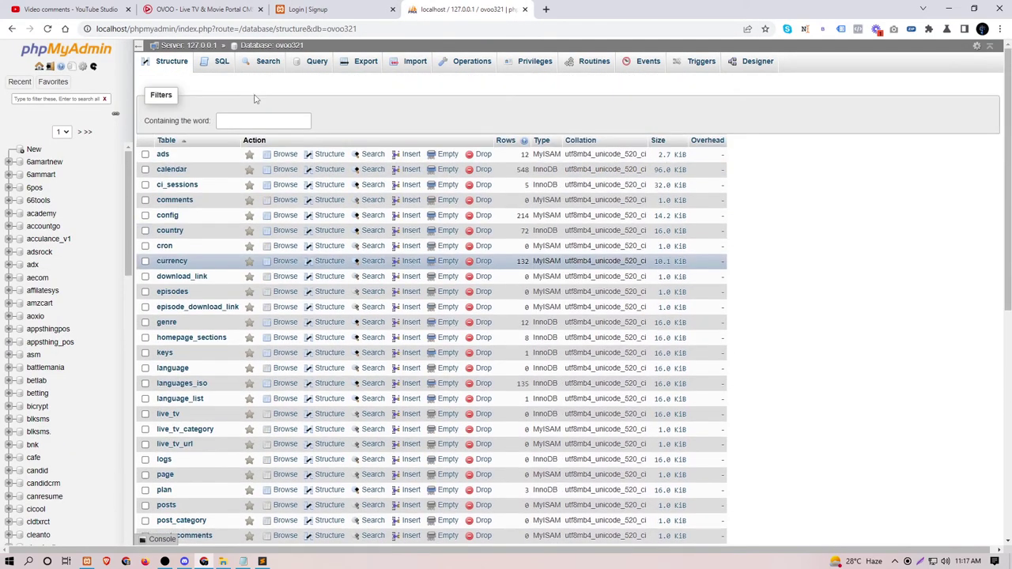
pyautogui.click(169, 46)
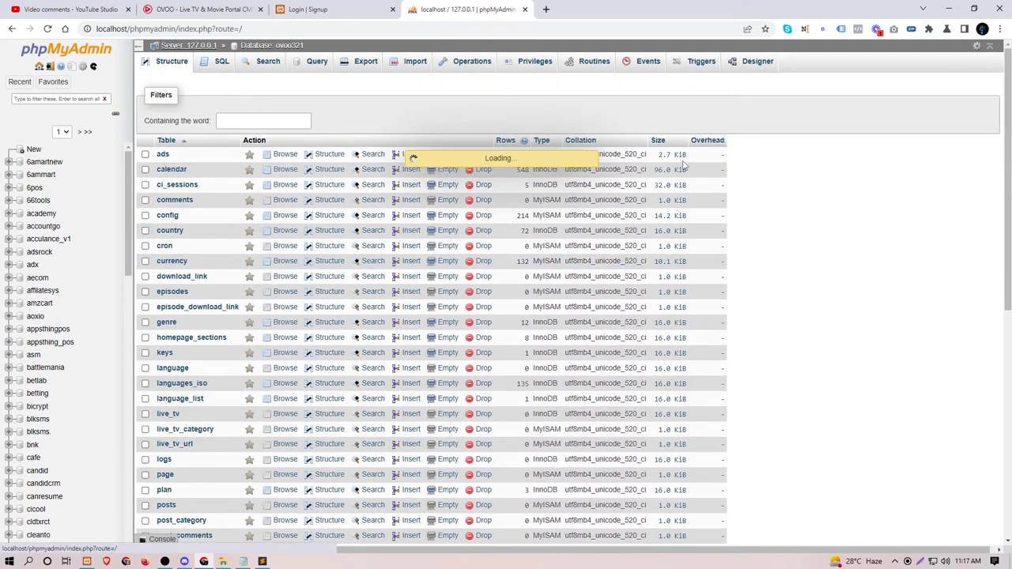
pyautogui.moveTo(748, 305); pyautogui.dragTo(675, 307)
pyautogui.moveTo(757, 301); pyautogui.dragTo(676, 309)
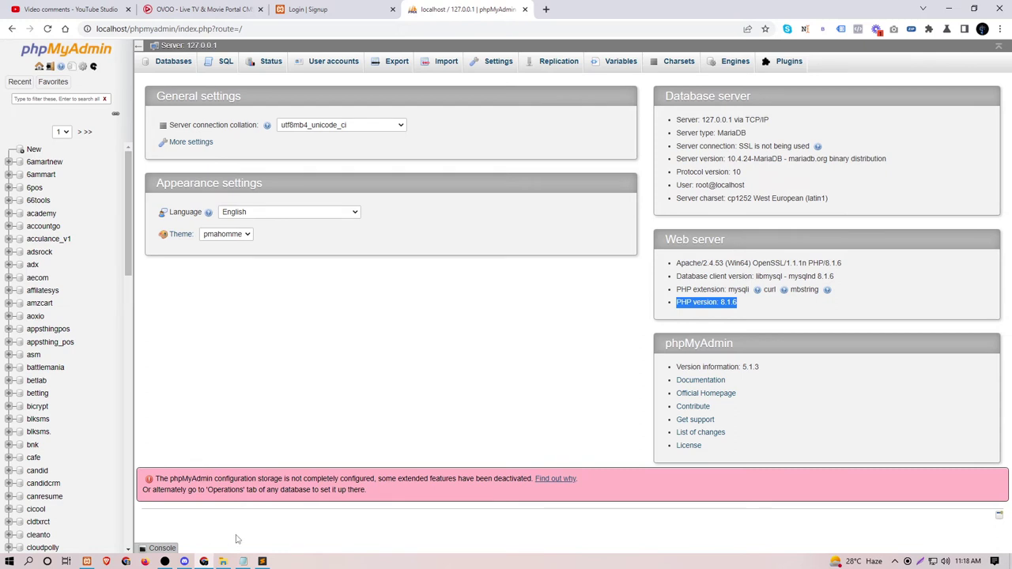
pyautogui.click(245, 561)
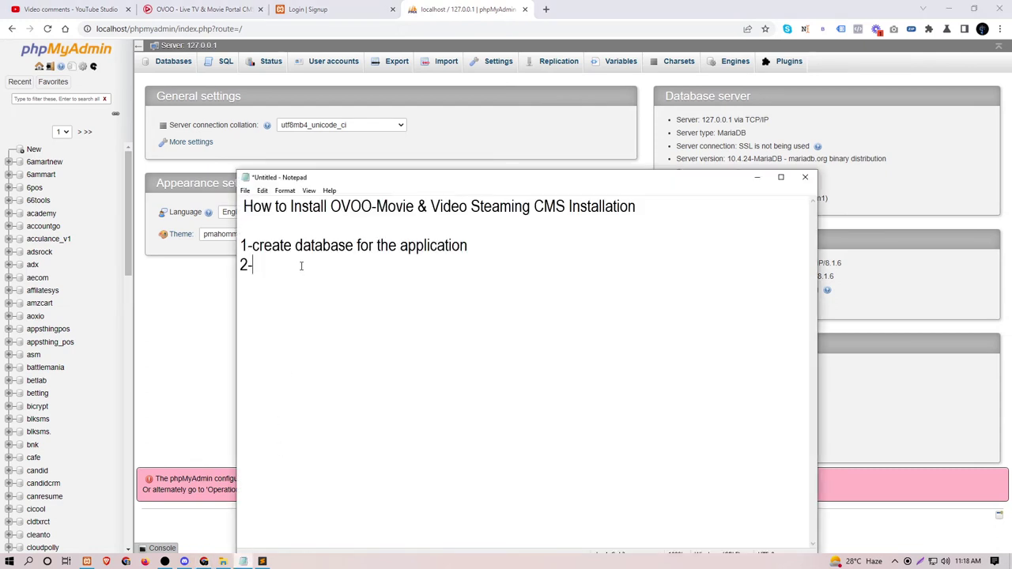
# Step: Write note 2: errors may come from not matching the required PHP version, then begin '3-'
pyautogui.write('the')
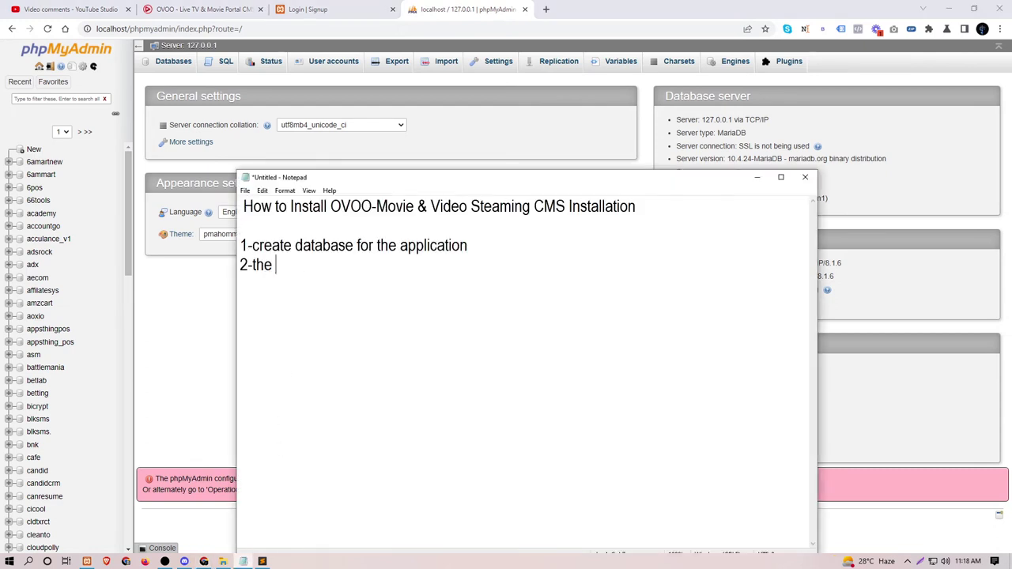
pyautogui.press('BackSpace')
pyautogui.press('BackSpace')
pyautogui.press('BackSpace')
pyautogui.press('BackSpace')
pyautogui.write('if you are fe')
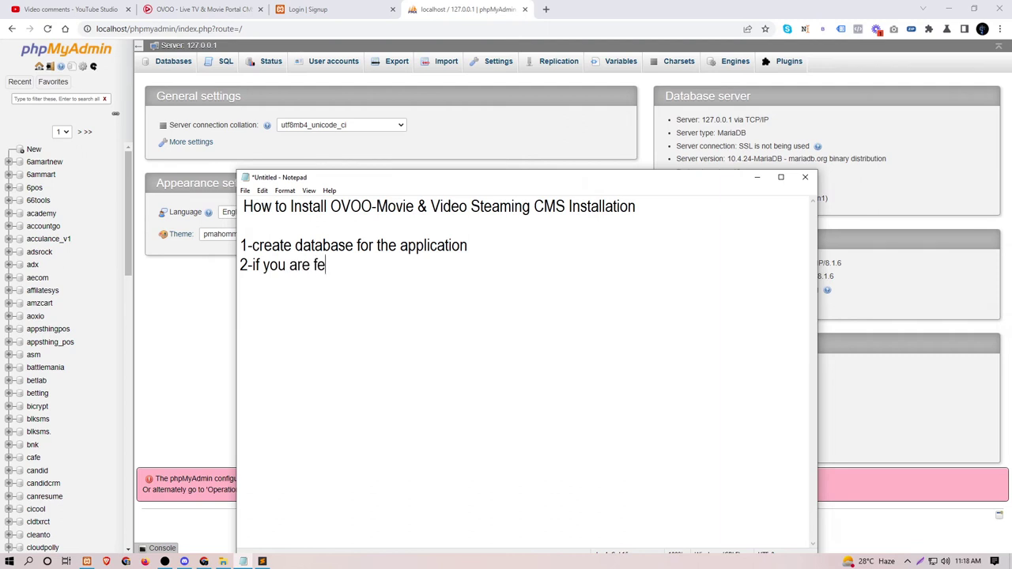
pyautogui.write('cing any err')
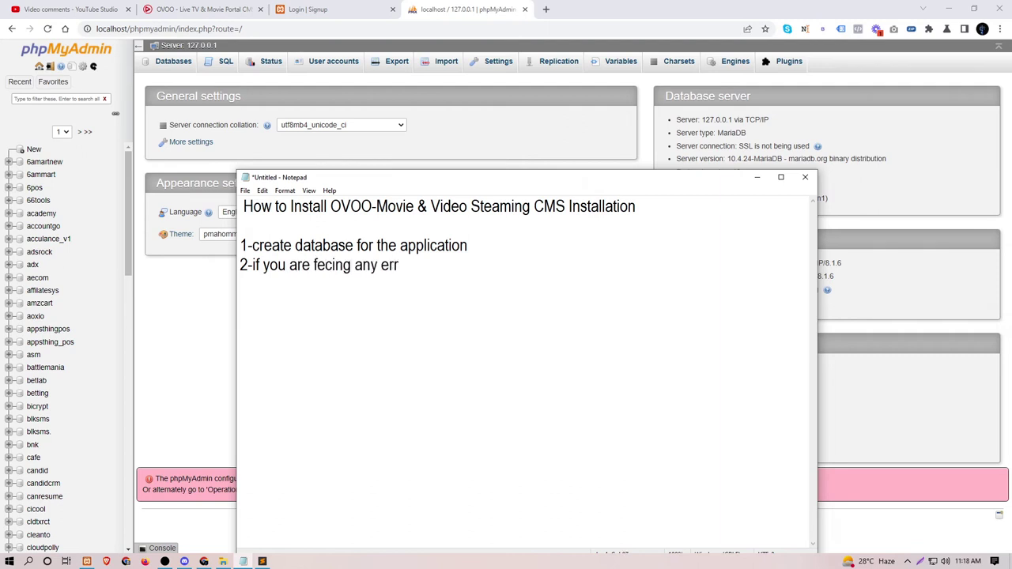
pyautogui.write('or it may be of th')
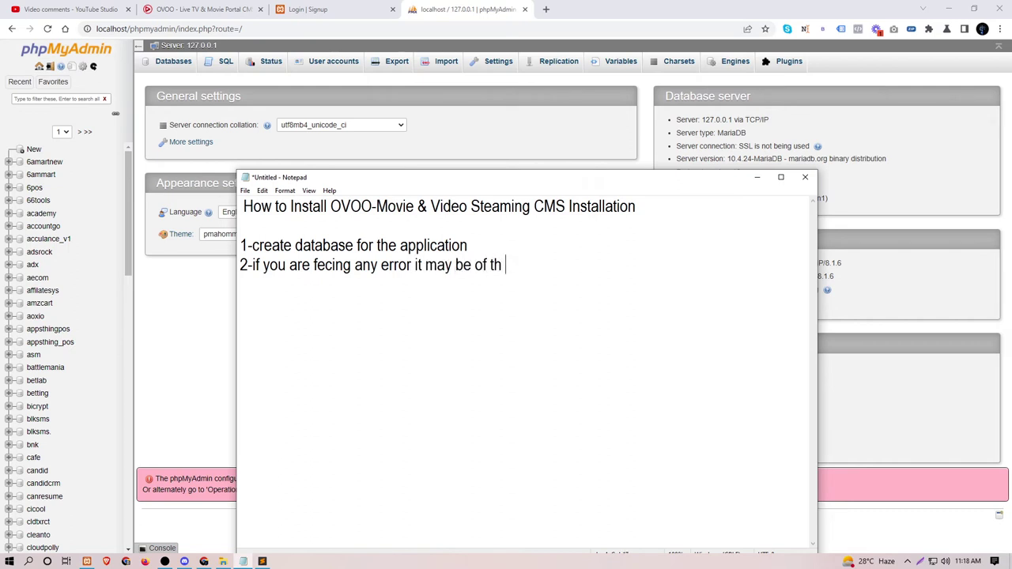
pyautogui.write('e ')
pyautogui.write('php')
pyautogui.press('BackSpace')
pyautogui.press('BackSpace')
pyautogui.press('BackSpace')
pyautogui.press('BackSpace')
pyautogui.press('BackSpace')
pyautogui.press('BackSpace')
pyautogui.press('BackSpace')
pyautogui.press('BackSpace')
pyautogui.press('BackSpace')
pyautogui.press('BackSpace')
pyautogui.press('BackSpace')
pyautogui.write('due to the matching')
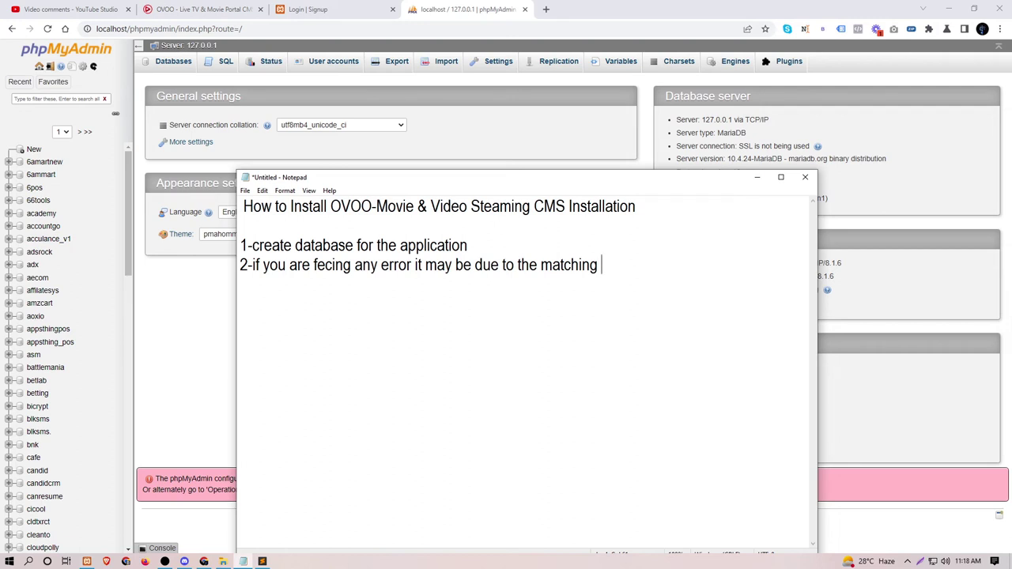
pyautogui.press('Left')
pyautogui.press('Left')
pyautogui.press('Left')
pyautogui.press('Left')
pyautogui.press('Left')
pyautogui.press('Left')
pyautogui.press('Left')
pyautogui.press('Left')
pyautogui.press('Left')
pyautogui.press('Left')
pyautogui.write('not matching ')
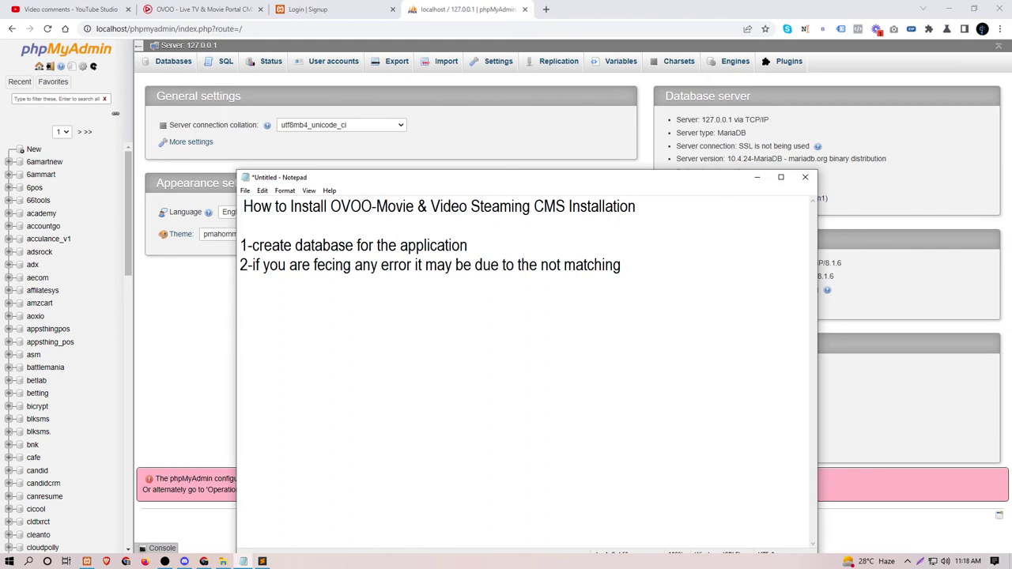
pyautogui.write('of required ')
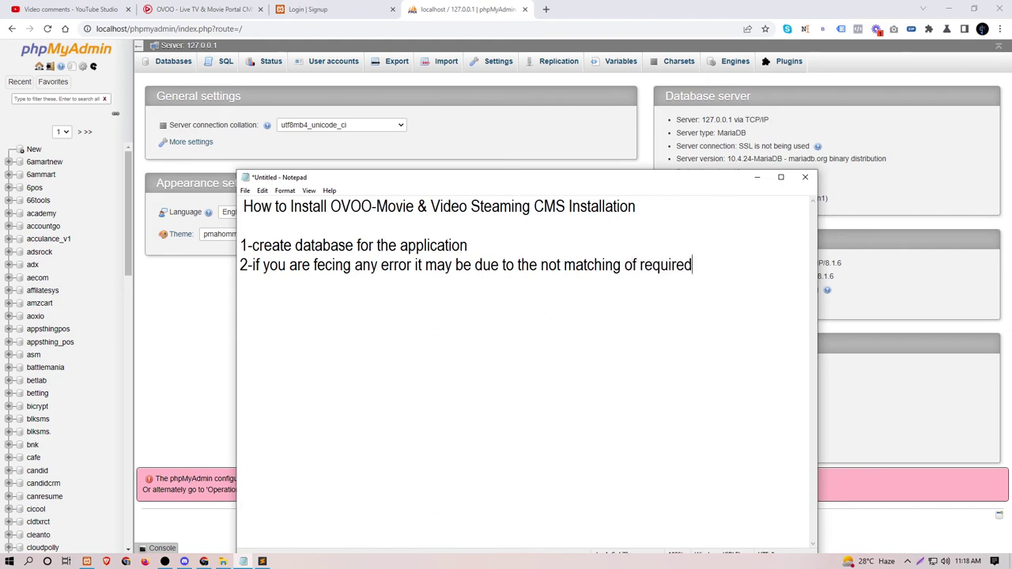
pyautogui.write('php version')
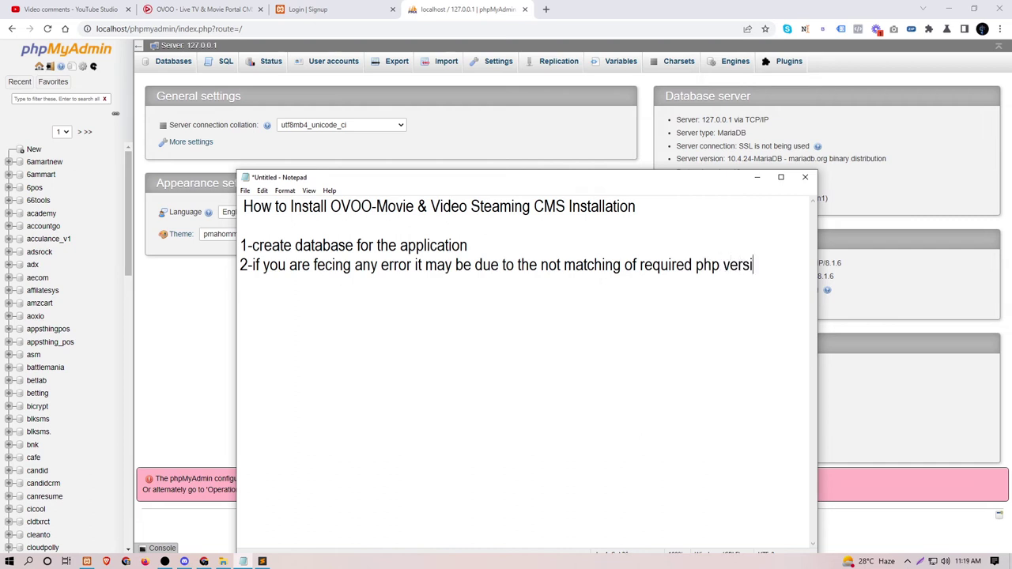
pyautogui.press('Return')
pyautogui.write('3-')
# Step: Search the web for the notes title 'OVOO-Movie & Video Steaming CMS Installation' and open the CodeCanyon result
pyautogui.moveTo(329, 206); pyautogui.dragTo(651, 208)
pyautogui.hotkey('ctrl', 'c')
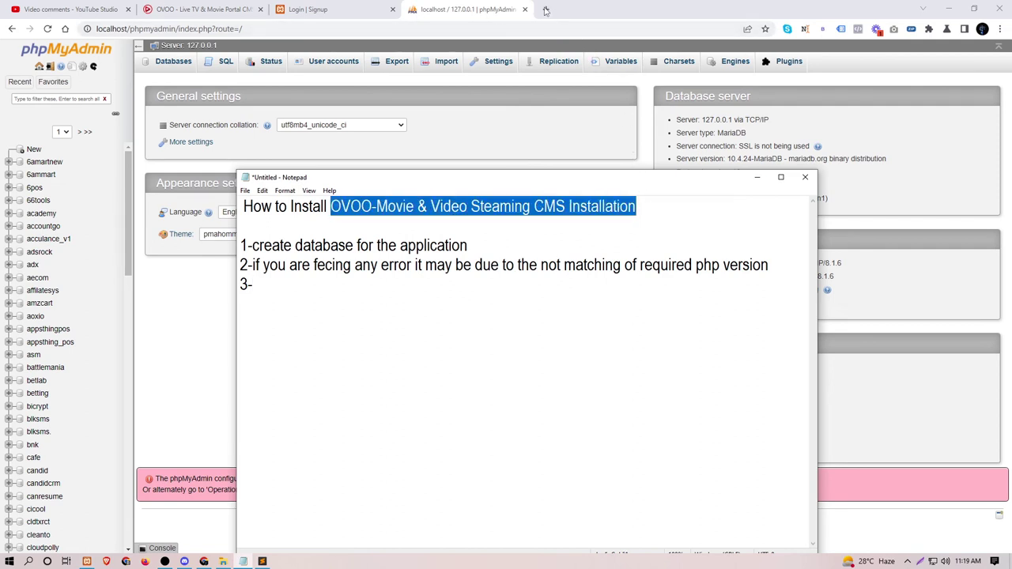
pyautogui.click(576, 28)
pyautogui.hotkey('ctrl', 't')
pyautogui.hotkey('ctrl', 'v')
pyautogui.press('Return')
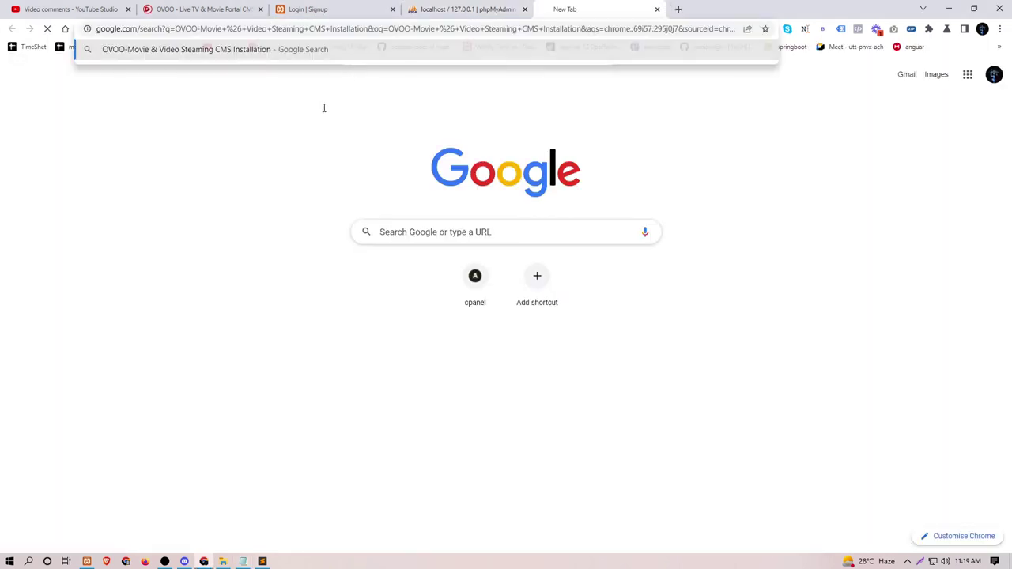
pyautogui.scroll(-2, 207, 384)
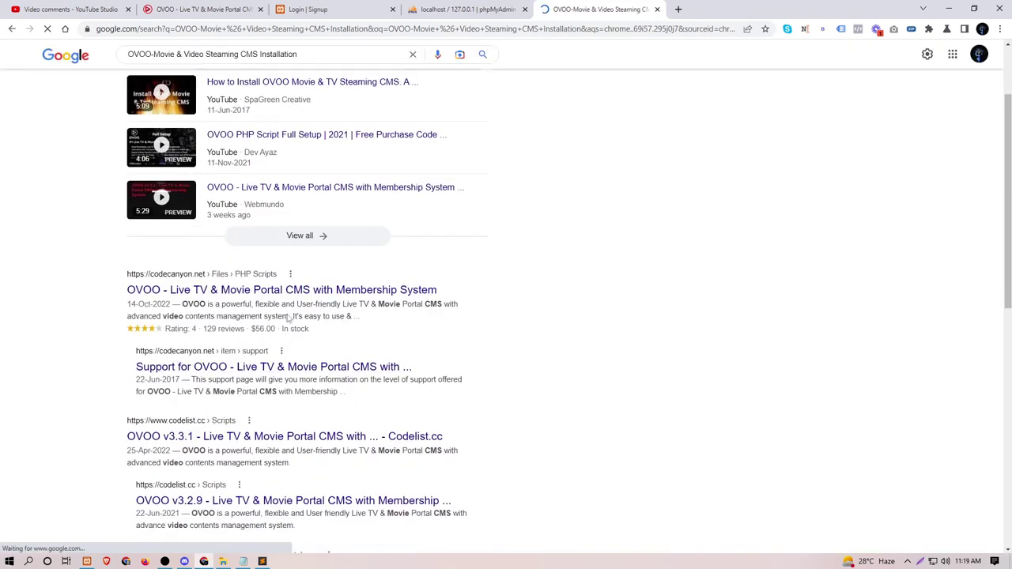
pyautogui.click(289, 290)
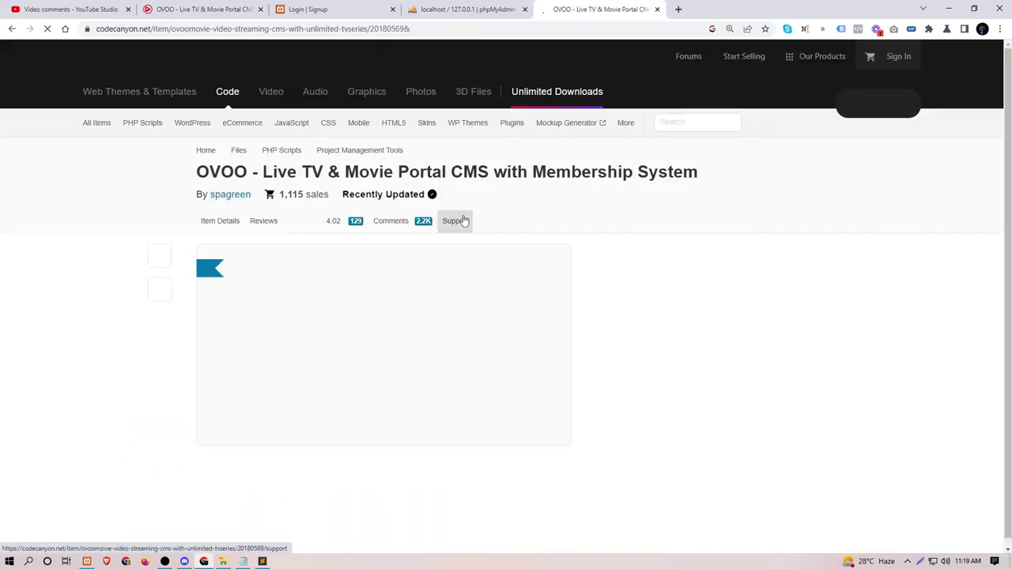
# Step: Expand More Attributes and highlight the supported PHP 7.x, MySQL 8.x and MySQL 5.x versions
pyautogui.scroll(-2, 664, 210)
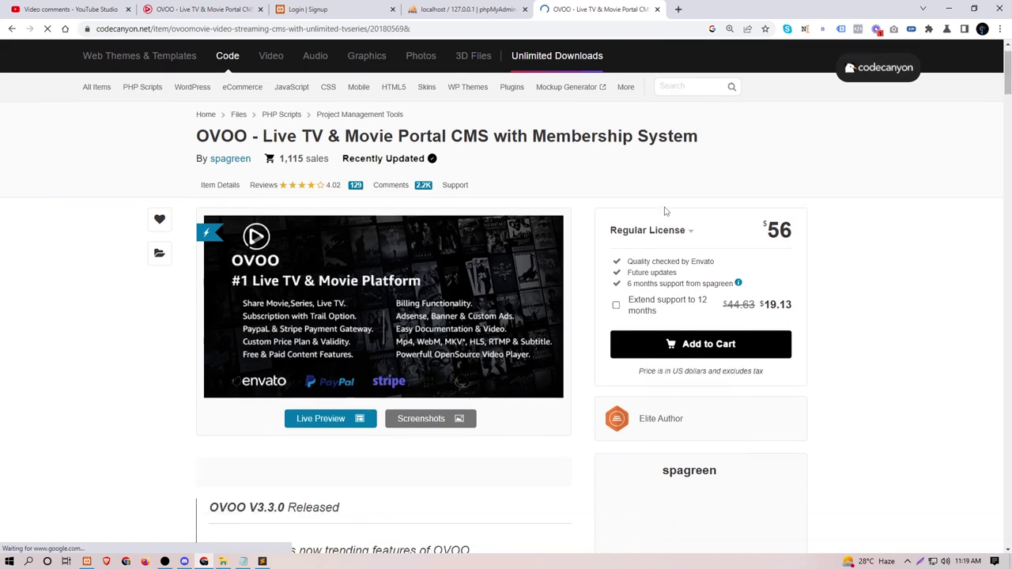
pyautogui.scroll(-5, 664, 208)
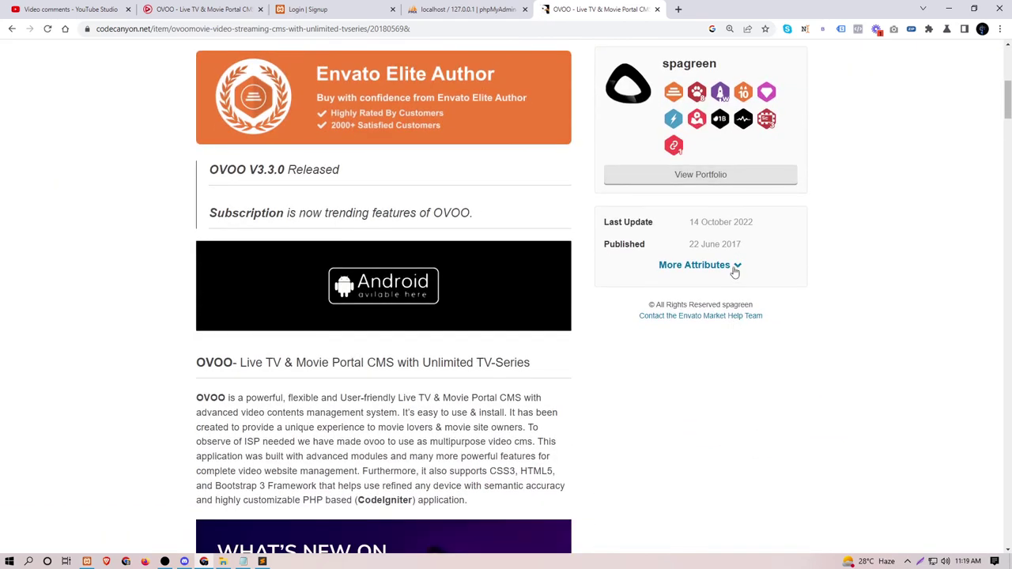
pyautogui.click(735, 269)
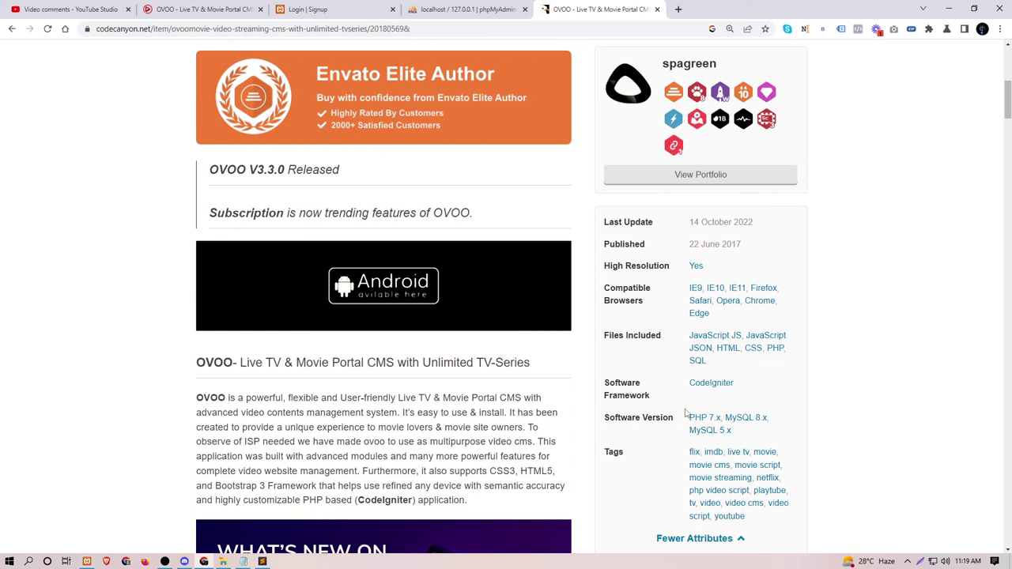
pyautogui.moveTo(685, 411)
pyautogui.mouseDown()
pyautogui.moveTo(735, 418)
pyautogui.moveTo(750, 432)
pyautogui.moveTo(691, 425)
pyautogui.mouseUp()
pyautogui.click(747, 436)
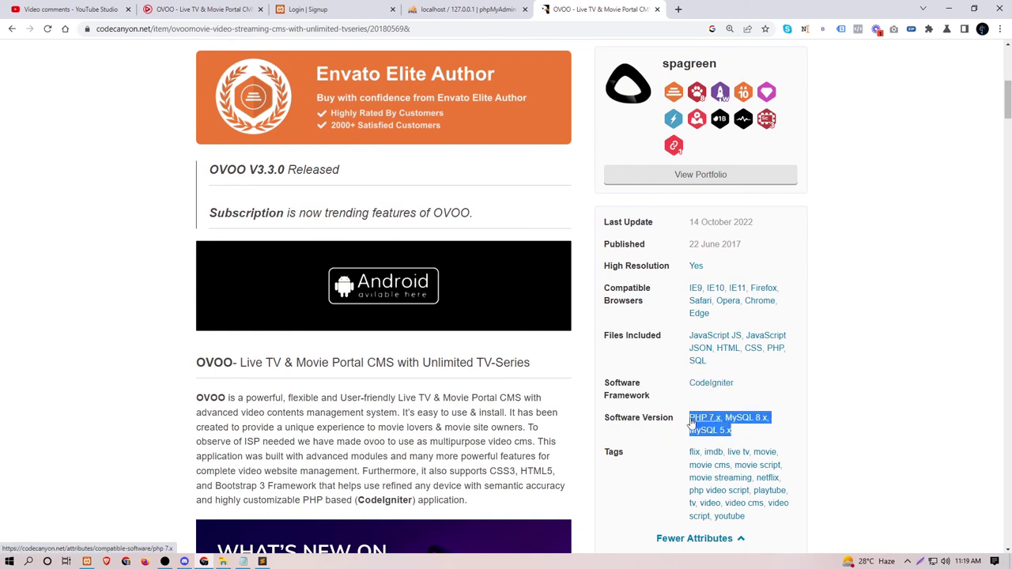
pyautogui.click(775, 388)
pyautogui.scroll(-1, 771, 391)
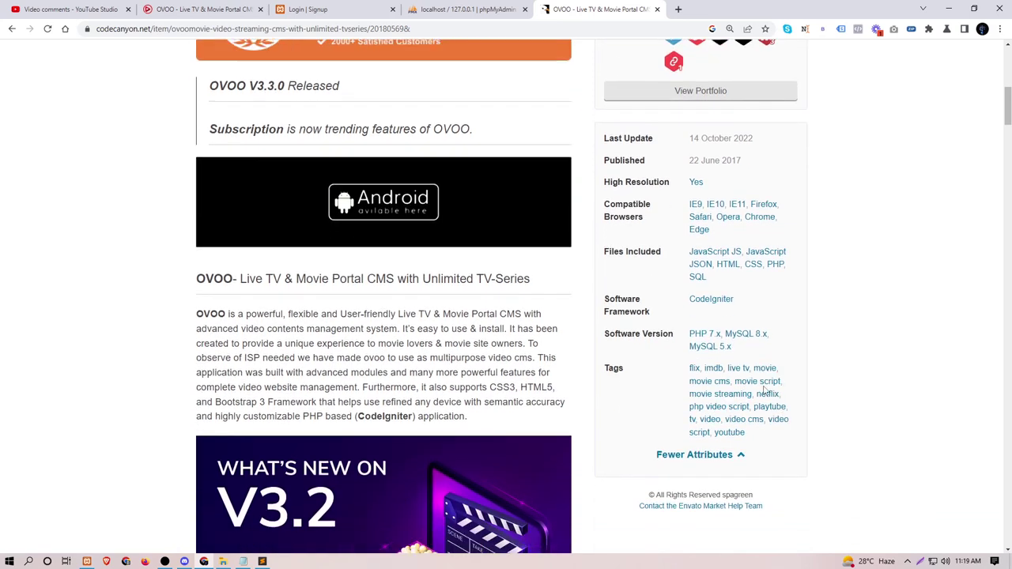
pyautogui.scroll(-7, 764, 389)
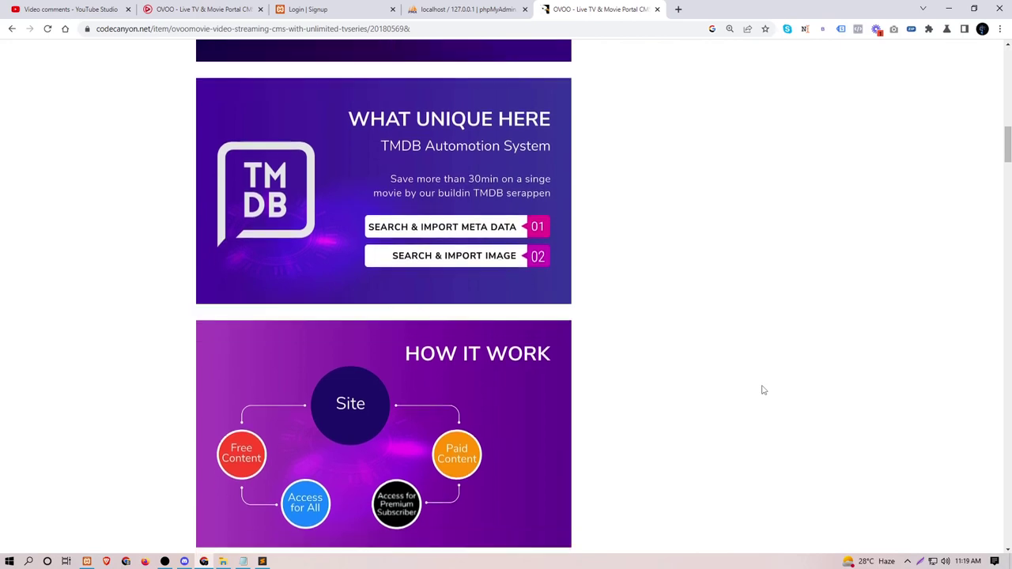
pyautogui.scroll(-5, 763, 390)
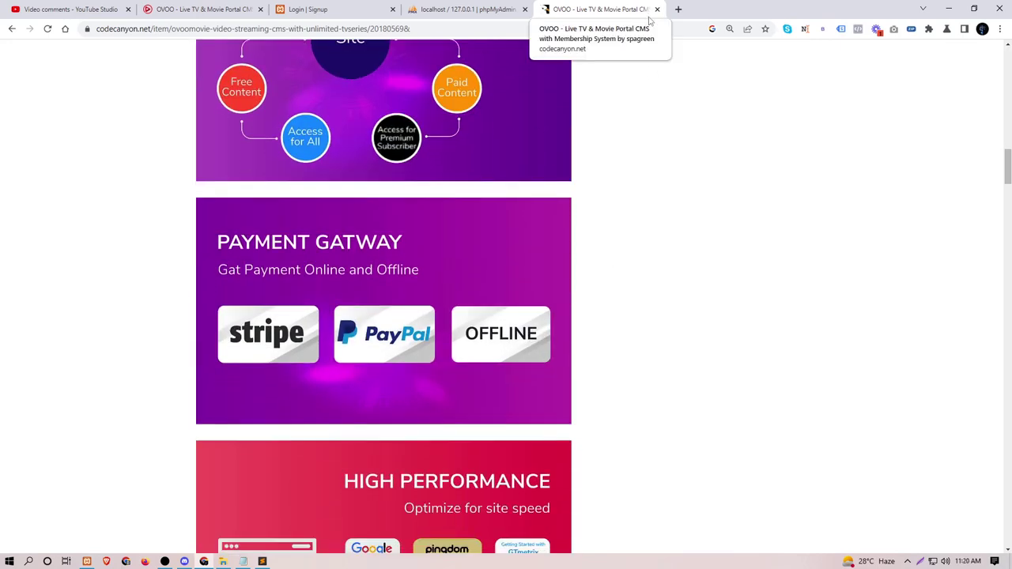
# Step: Close the CodeCanyon tab and return to the OVOO Login | Signup page's prefilled email
pyautogui.click(658, 9)
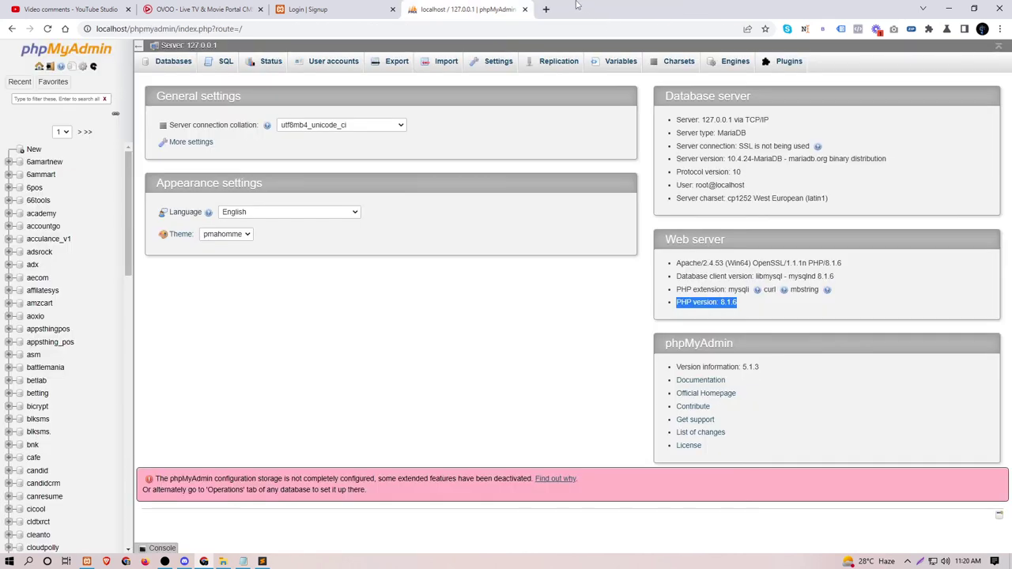
pyautogui.click(202, 9)
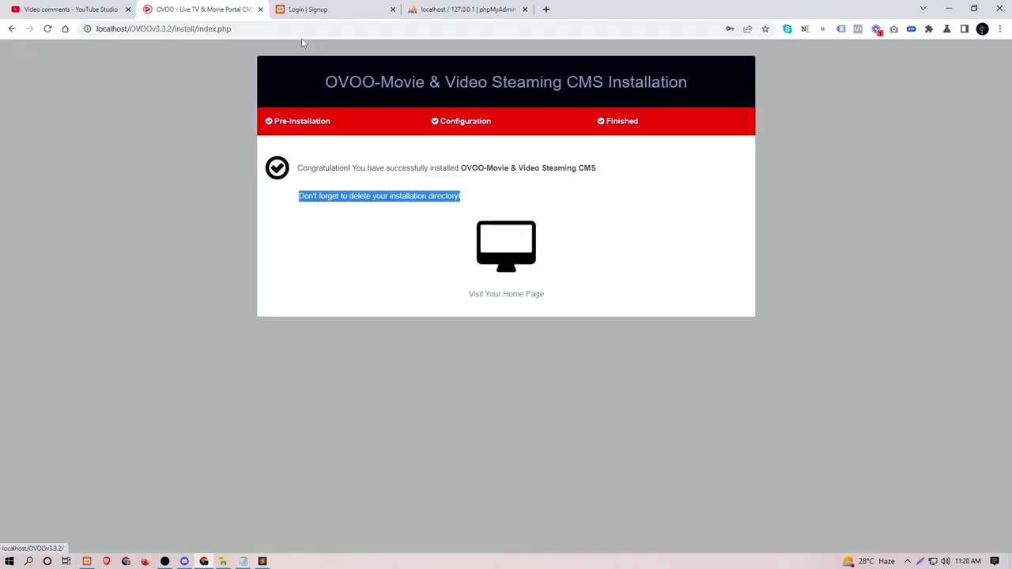
pyautogui.click(311, 11)
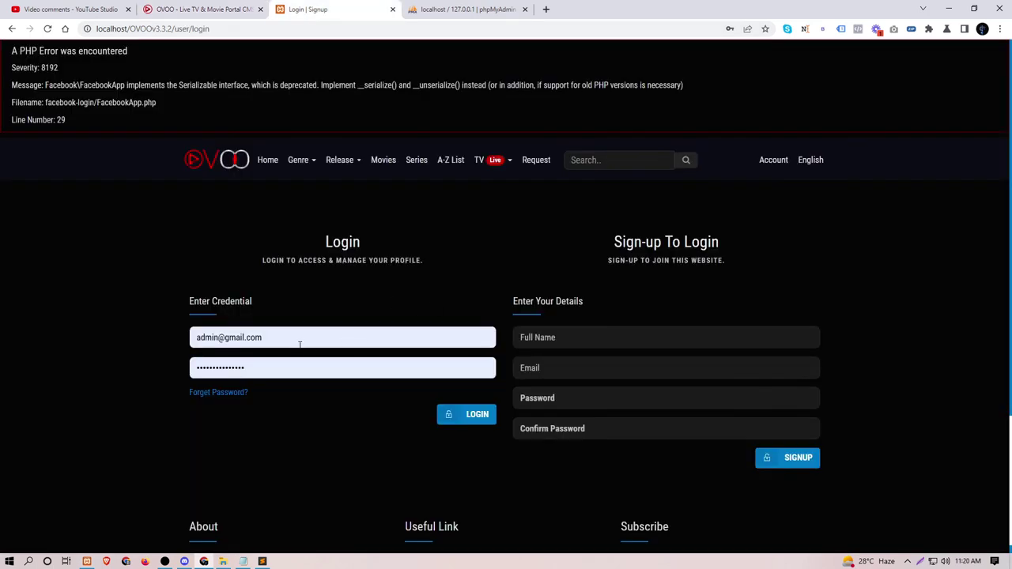
pyautogui.doubleClick(300, 345)
# Step: Log in as admin and view the New Movie and Search & Import pages
pyautogui.click(464, 418)
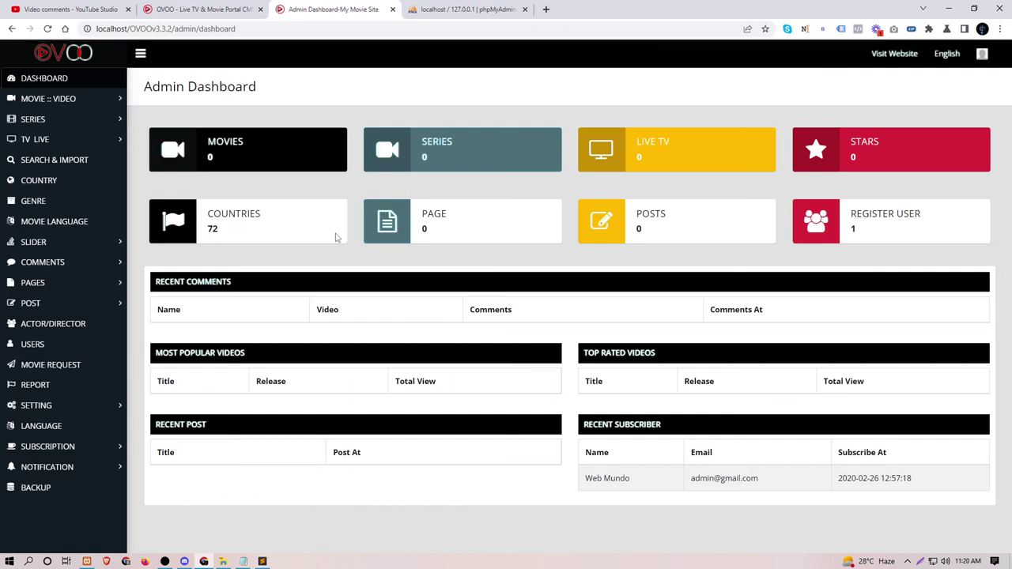
pyautogui.click(57, 100)
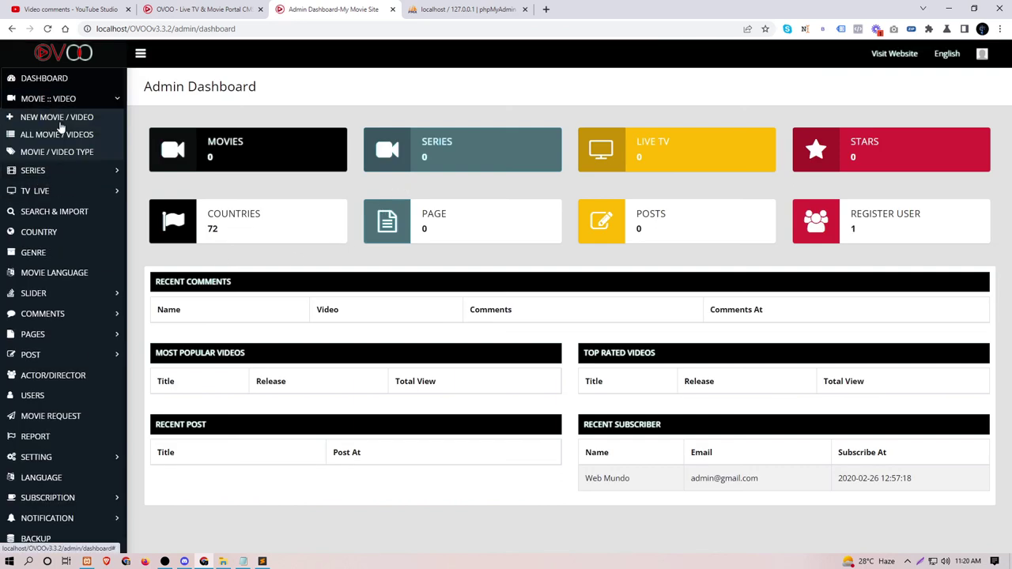
pyautogui.click(61, 119)
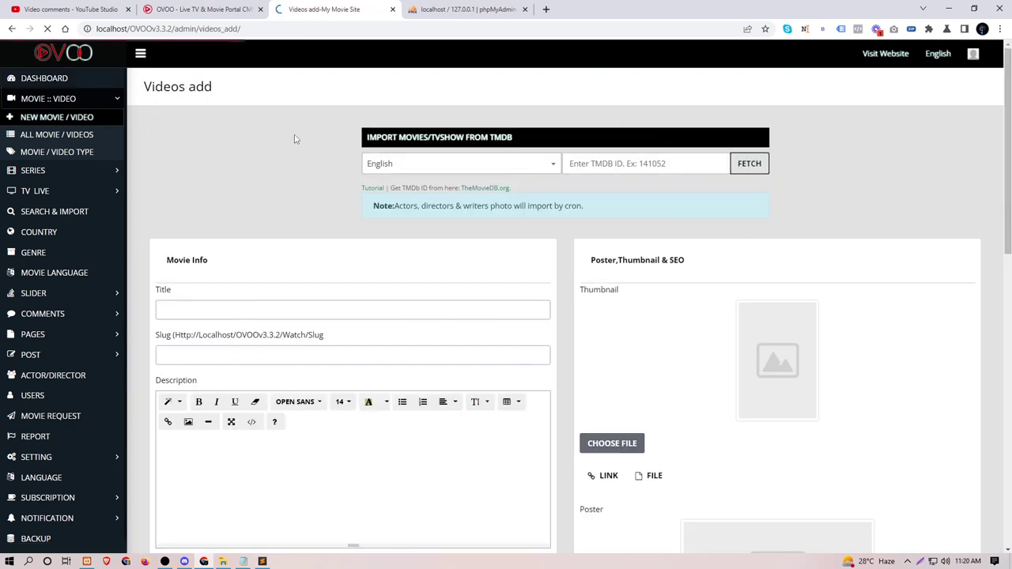
pyautogui.scroll(-4, 370, 181)
pyautogui.scroll(-2, 371, 184)
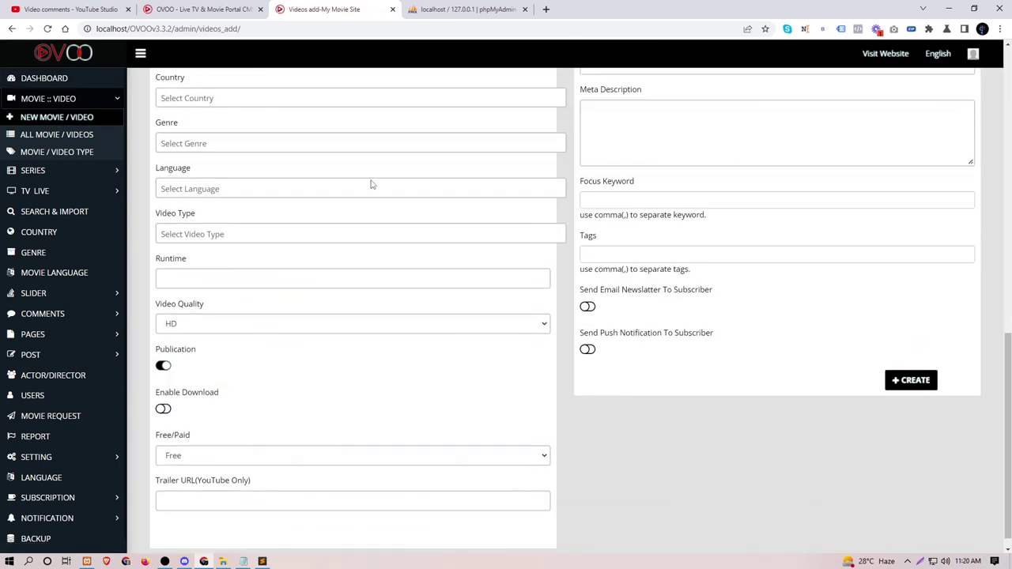
pyautogui.click(31, 173)
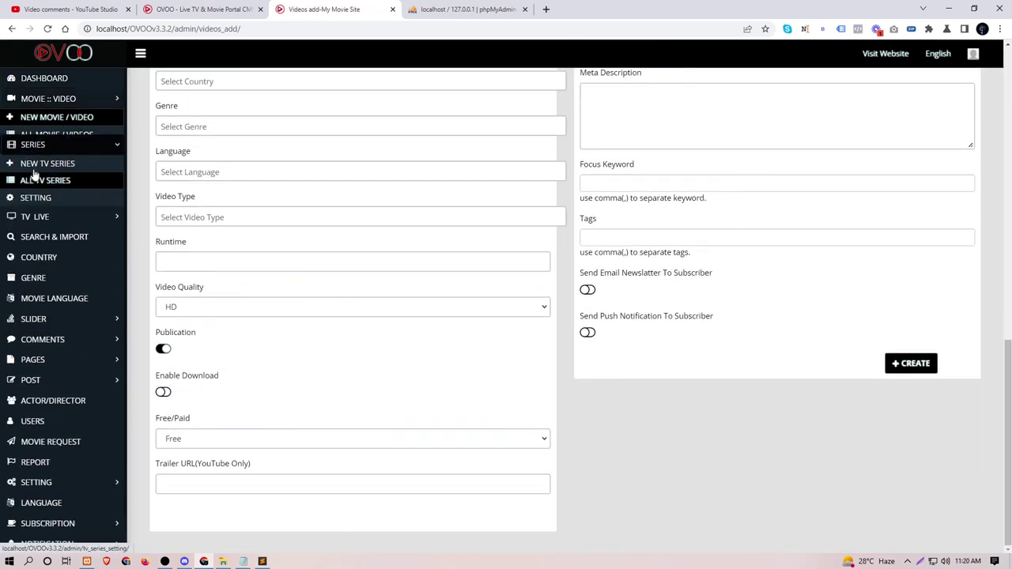
pyautogui.click(40, 192)
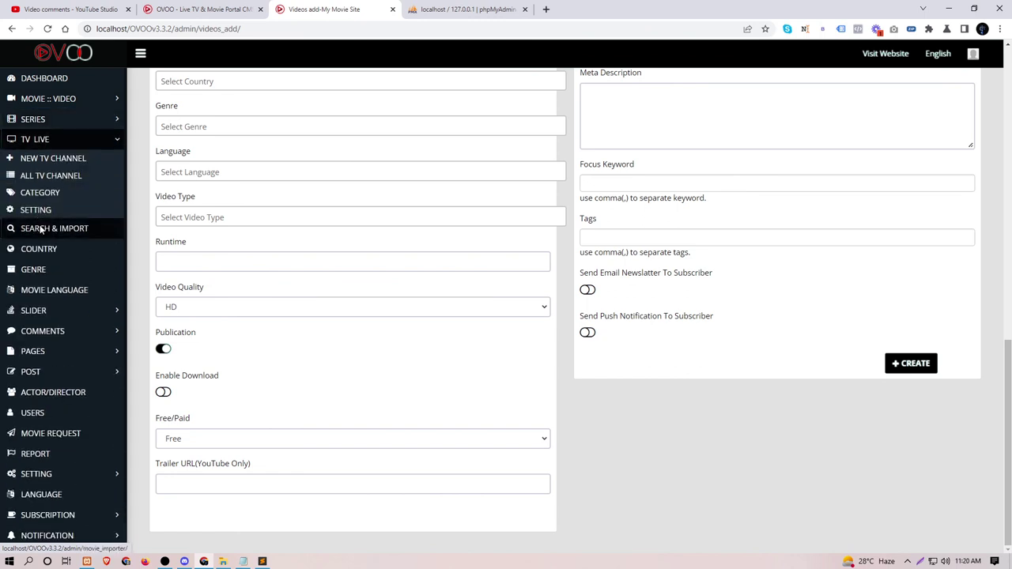
pyautogui.click(41, 229)
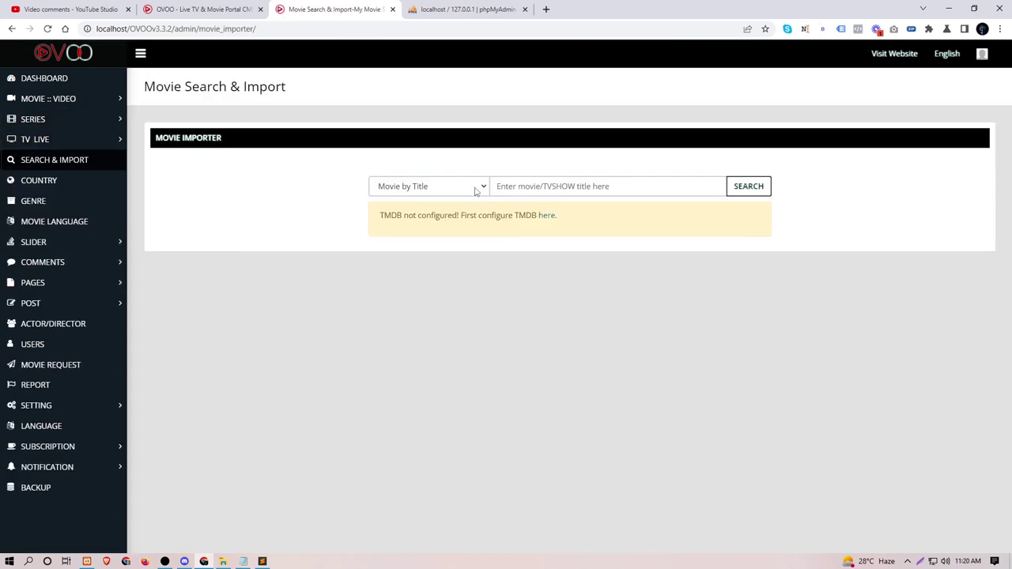
# Step: Visit New Post, Movie Request and Language, expand Subscription, then log out
pyautogui.click(30, 303)
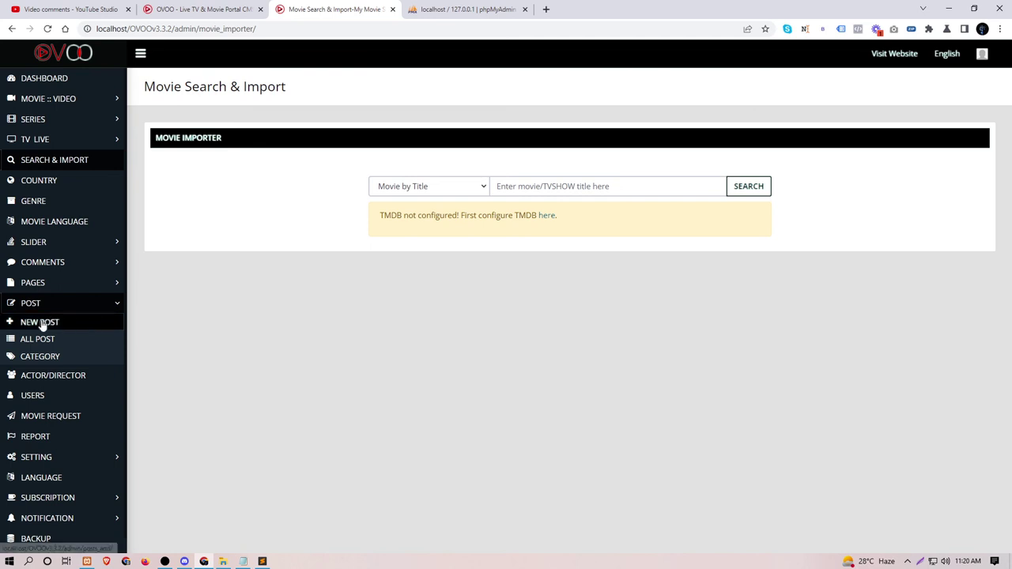
pyautogui.click(39, 322)
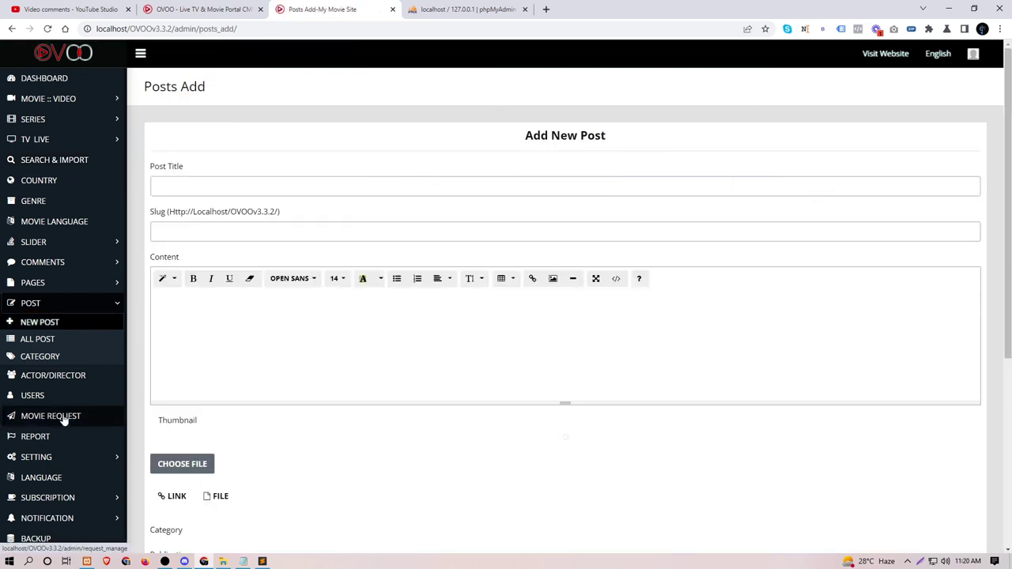
pyautogui.click(50, 418)
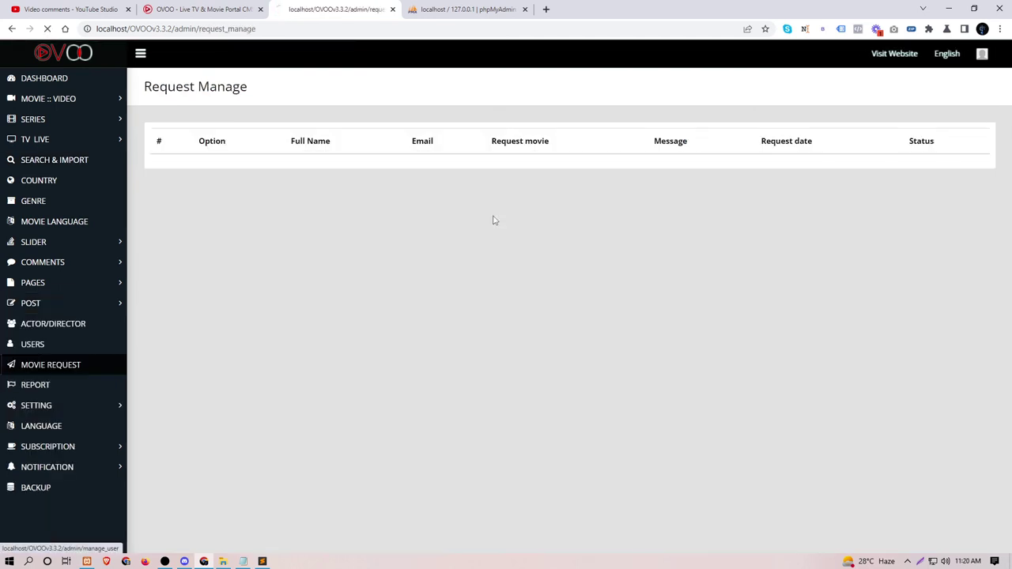
pyautogui.click(39, 427)
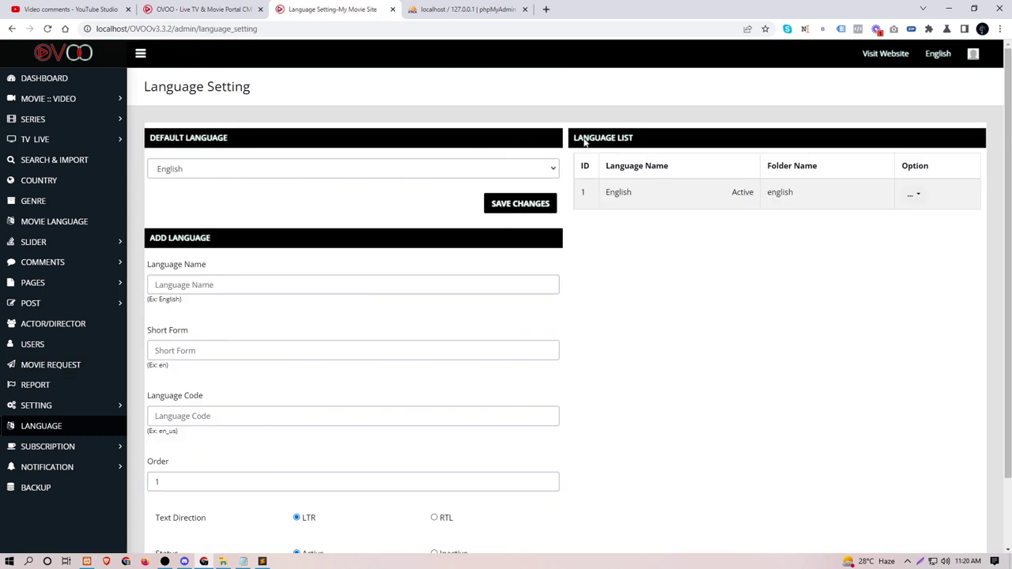
pyautogui.click(32, 446)
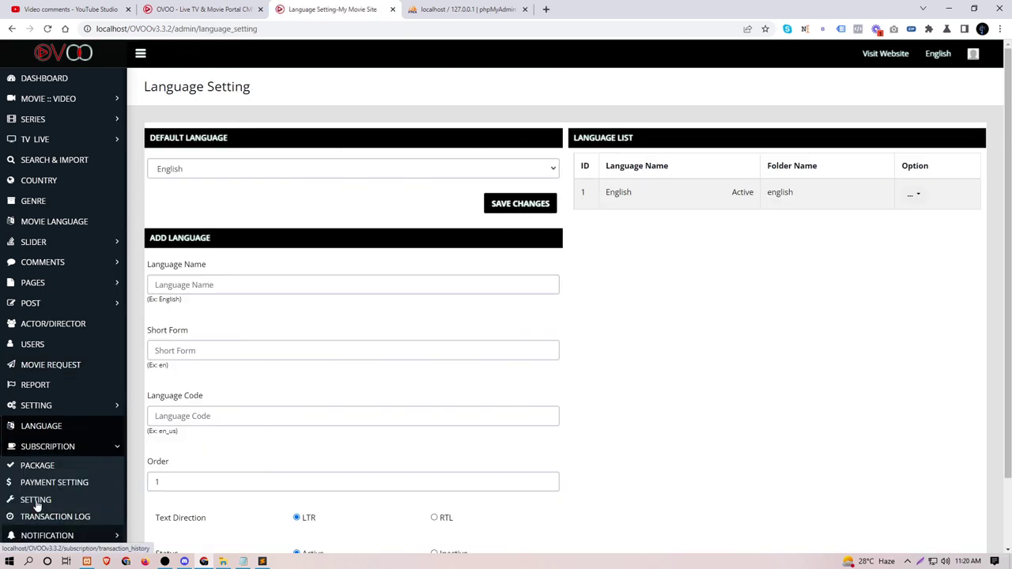
pyautogui.scroll(-1, 38, 497)
pyautogui.scroll(-1, 38, 497)
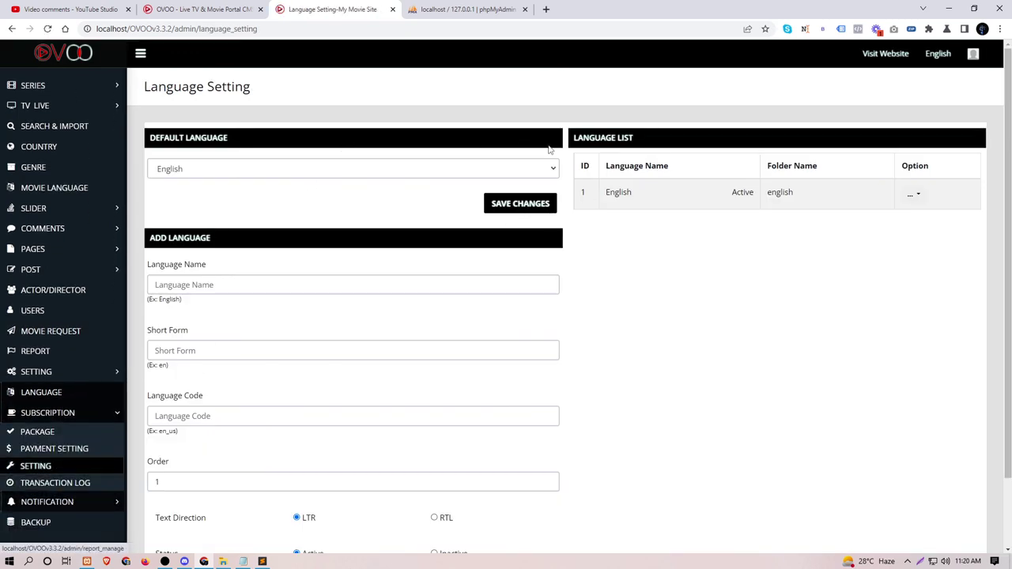
pyautogui.click(973, 53)
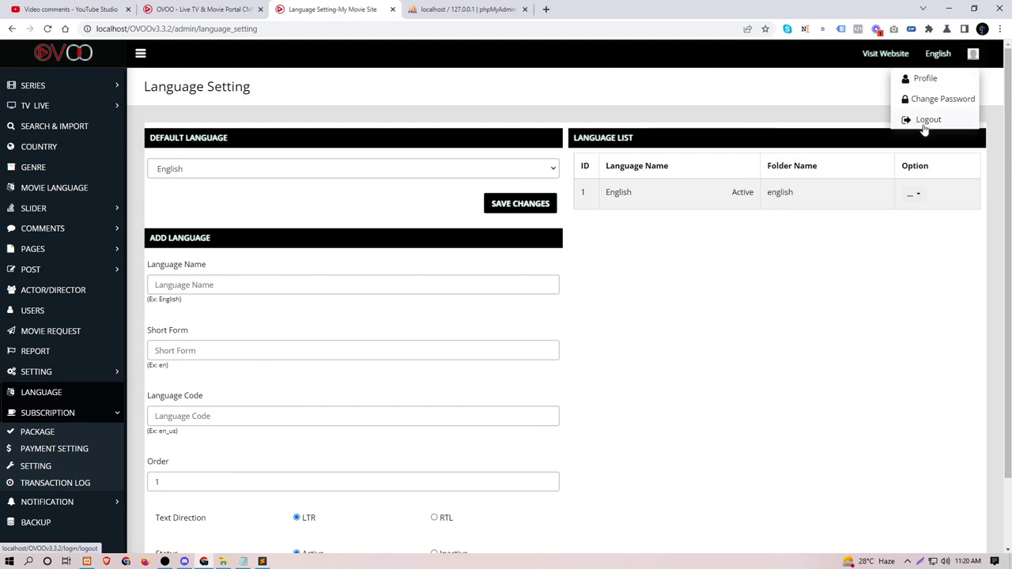
pyautogui.click(923, 127)
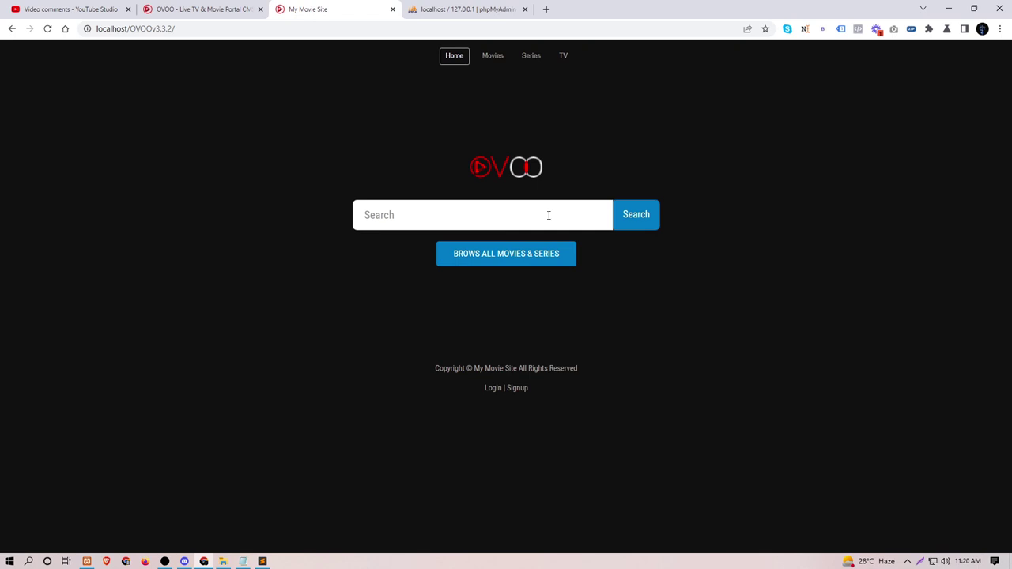
# Step: Browse the public Movies listing filtered to release year 1982
pyautogui.click(495, 59)
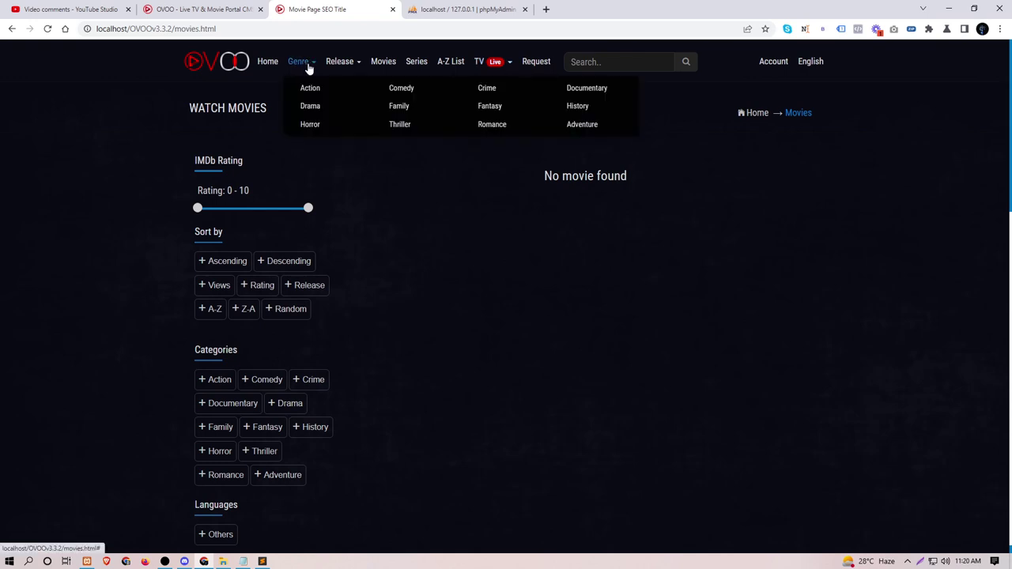
pyautogui.moveTo(365, 68)
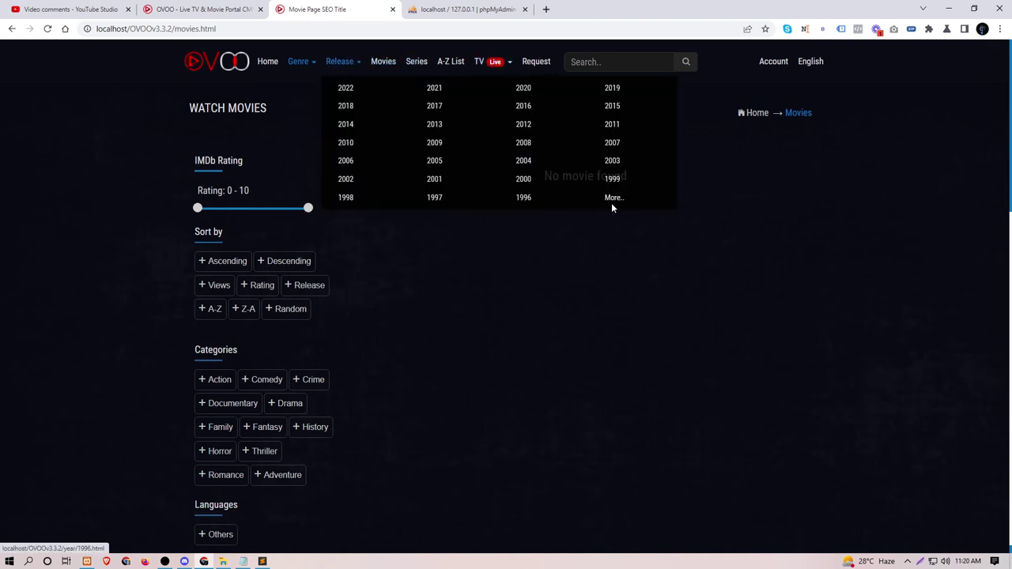
pyautogui.click(614, 198)
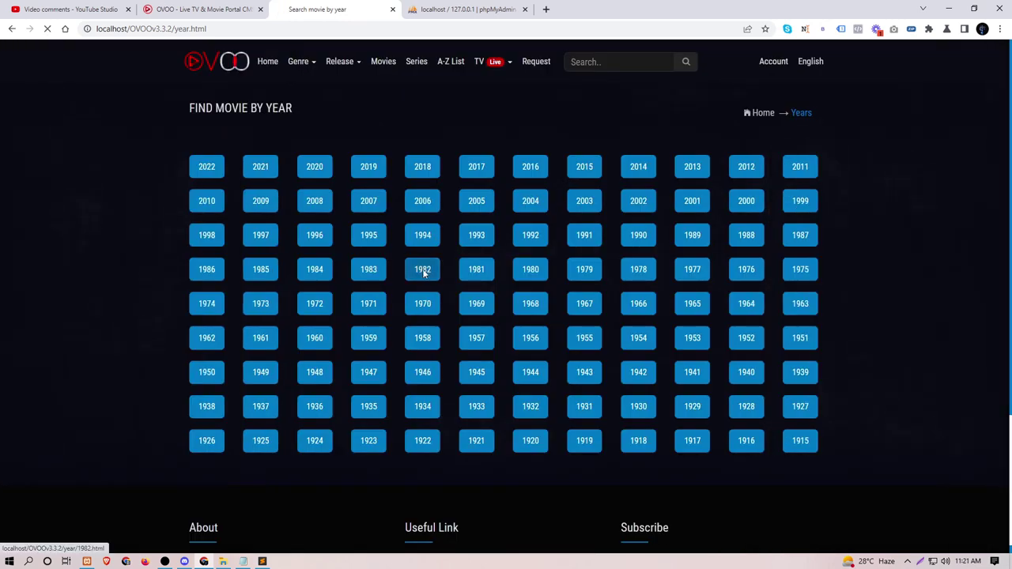
pyautogui.click(423, 271)
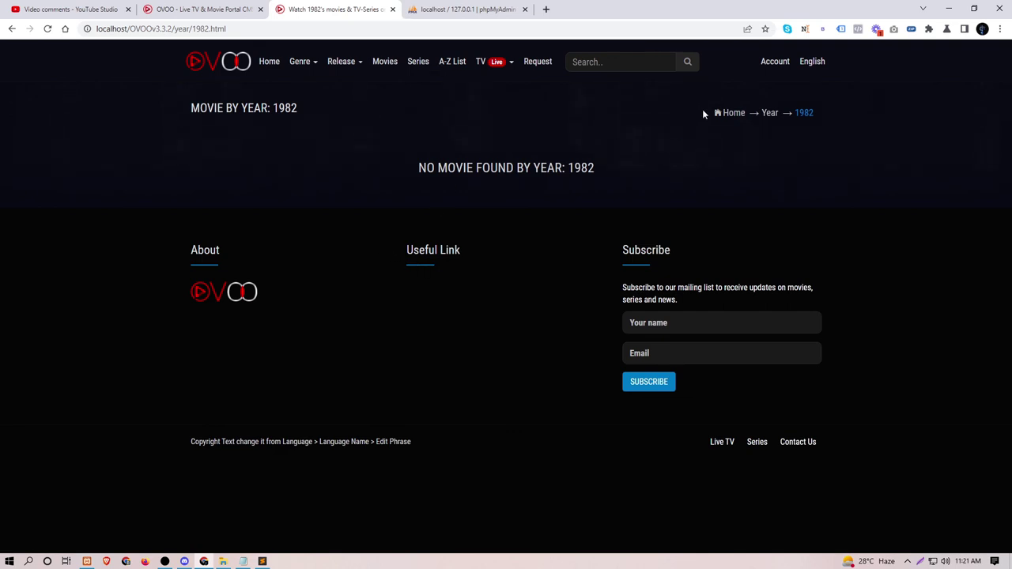
# Step: Open the site's Account login page
pyautogui.click(770, 64)
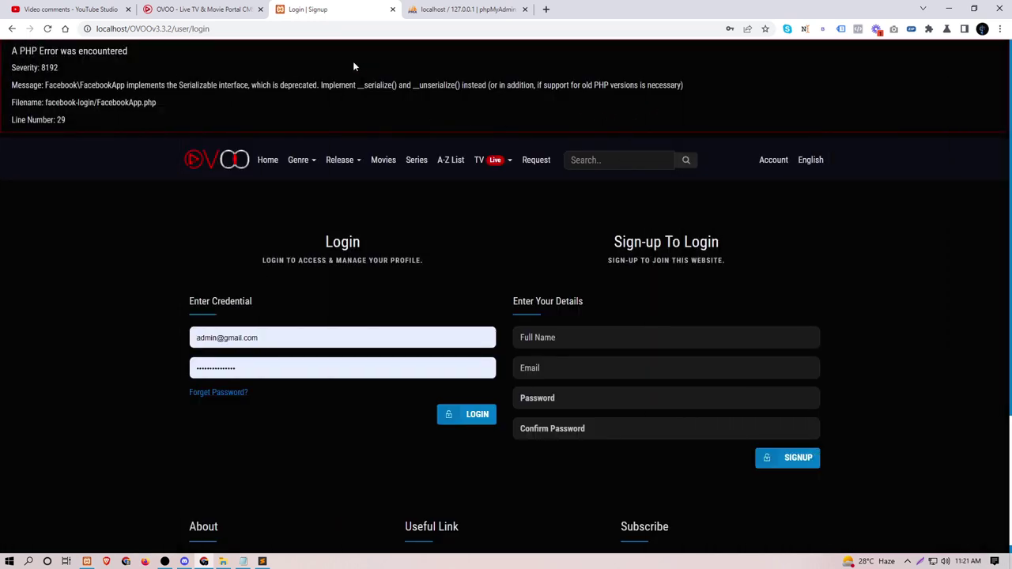
pyautogui.click(908, 562)
pyautogui.rightClick(917, 543)
pyautogui.moveTo(914, 465)
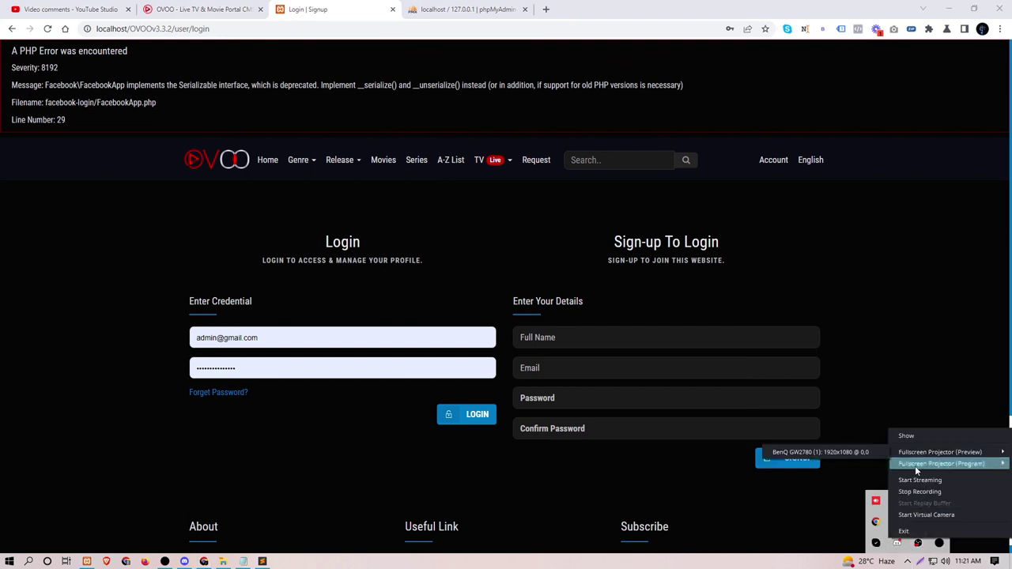